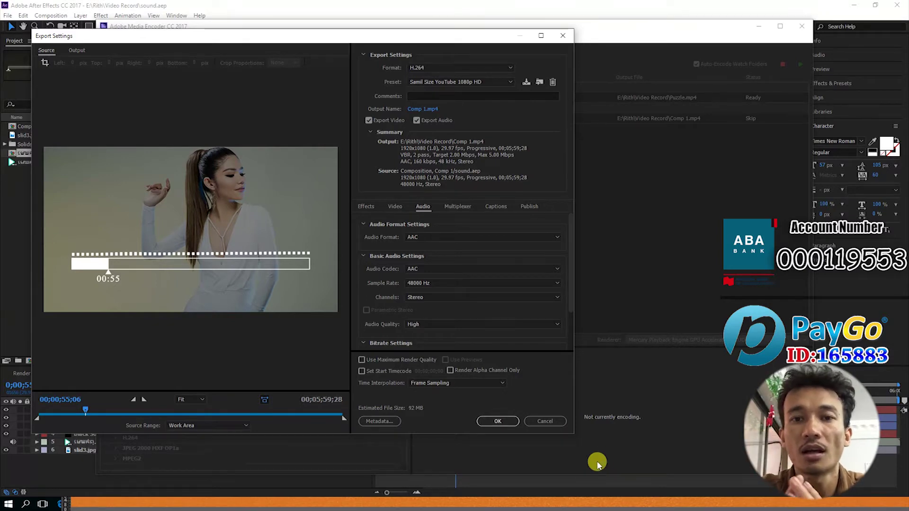
- Discard the open export settings and try to add the sound After Effects project from the Video Record folder as a source
left_click(540, 422)
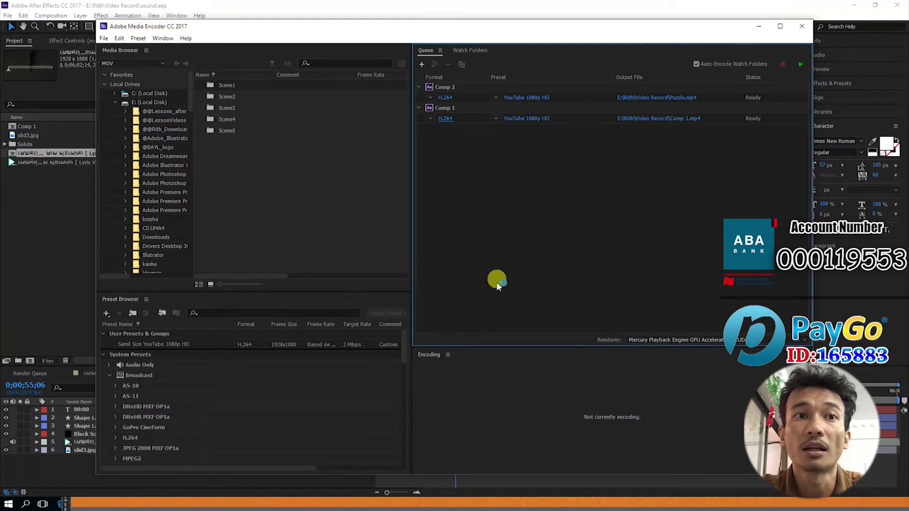
left_click(103, 38)
left_click(136, 52)
scroll(496, 221, "down", 10)
scroll(407, 204, "down", 10)
scroll(406, 205, "down", 10)
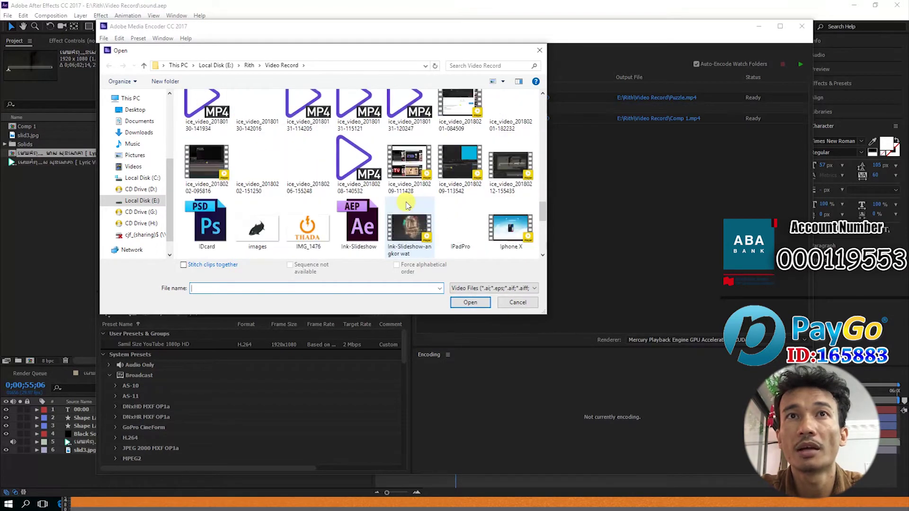
scroll(408, 204, "down", 2)
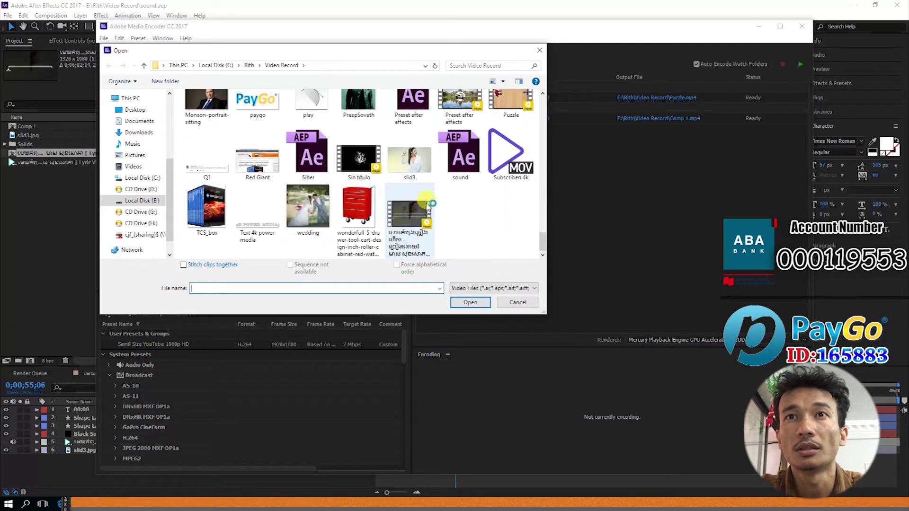
left_click(471, 151)
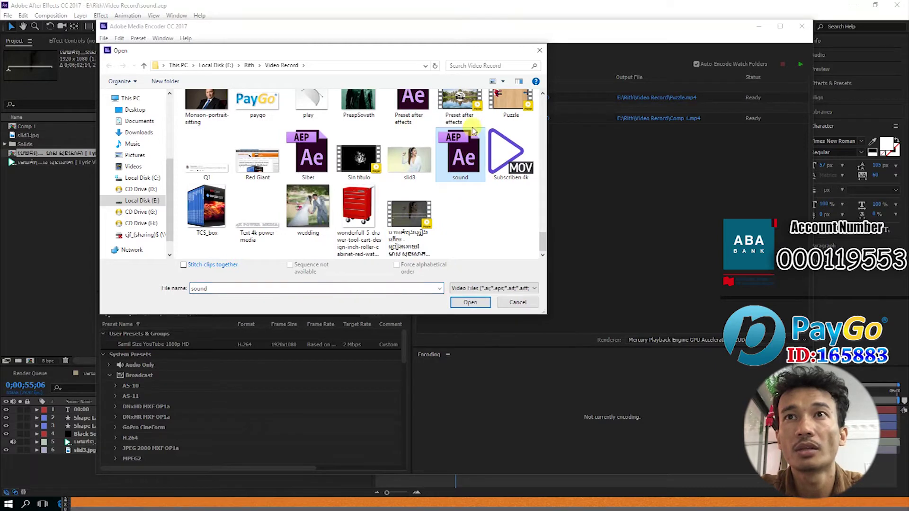
left_click(474, 302)
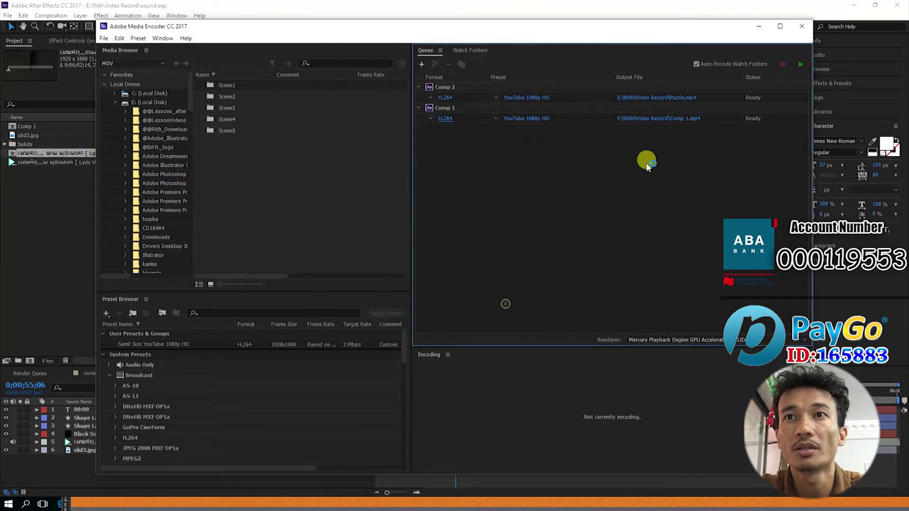
- Open the export settings of Comp 1 and set its video bitrate encoding to VBR, 2 pass
left_click(445, 119)
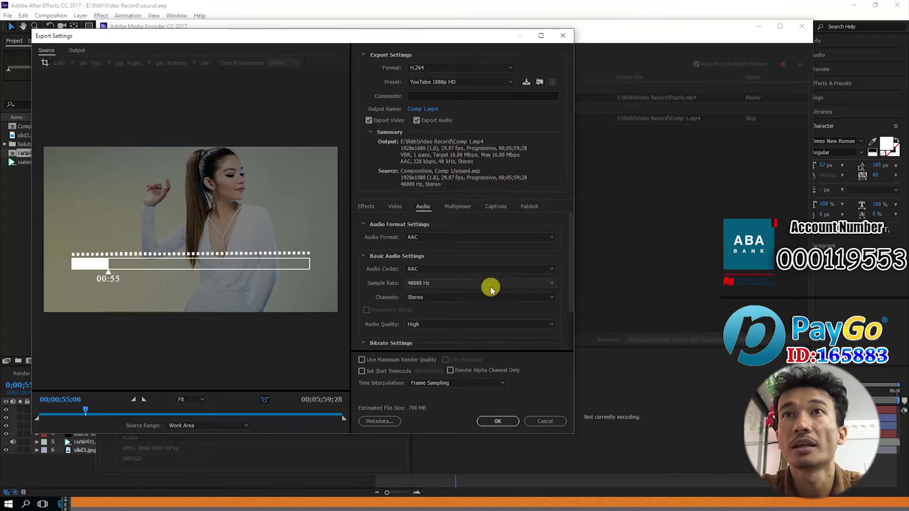
left_click(395, 207)
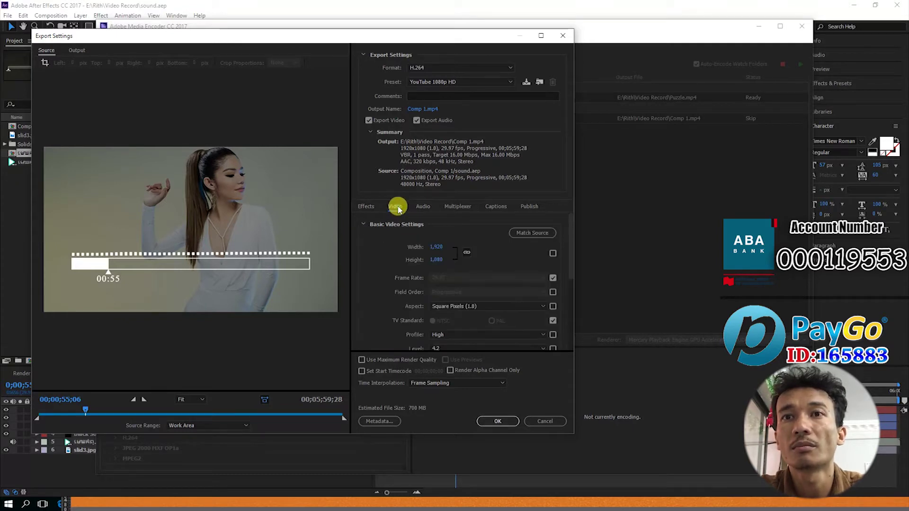
scroll(490, 258, "down", 2)
scroll(490, 258, "down", 2)
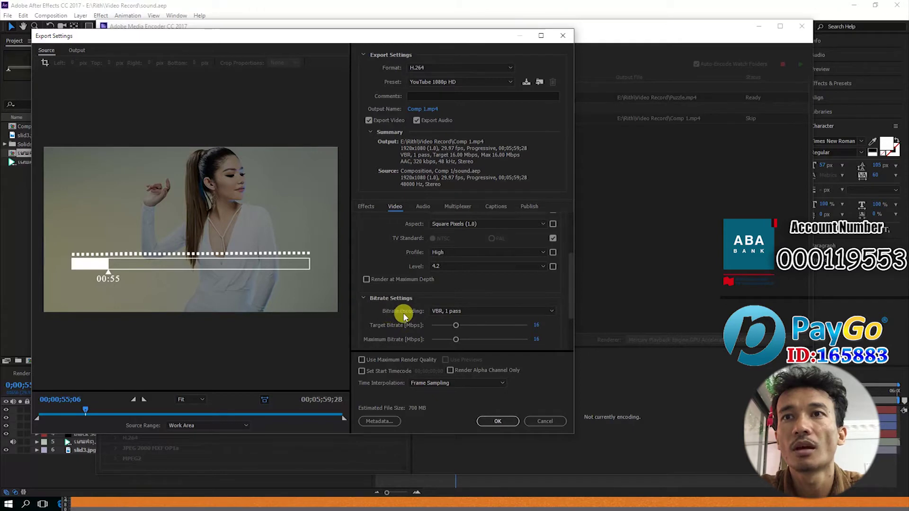
left_click(480, 312)
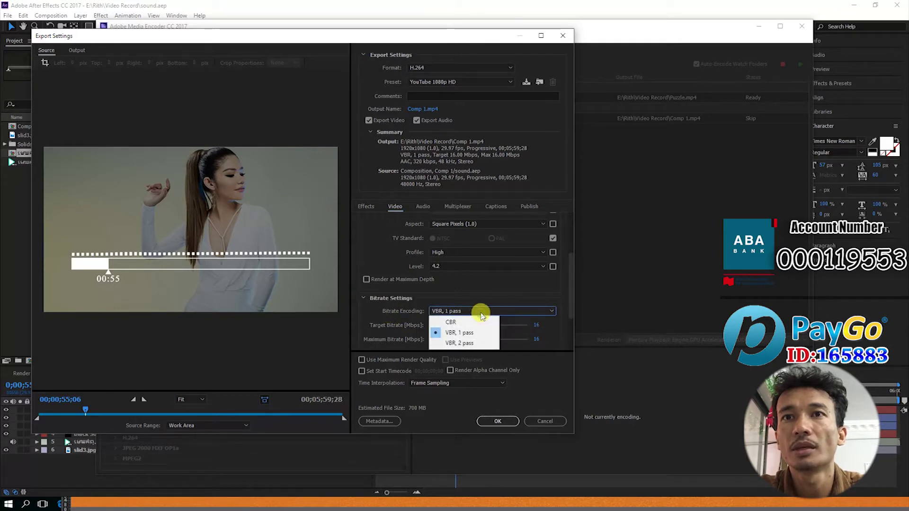
left_click(467, 345)
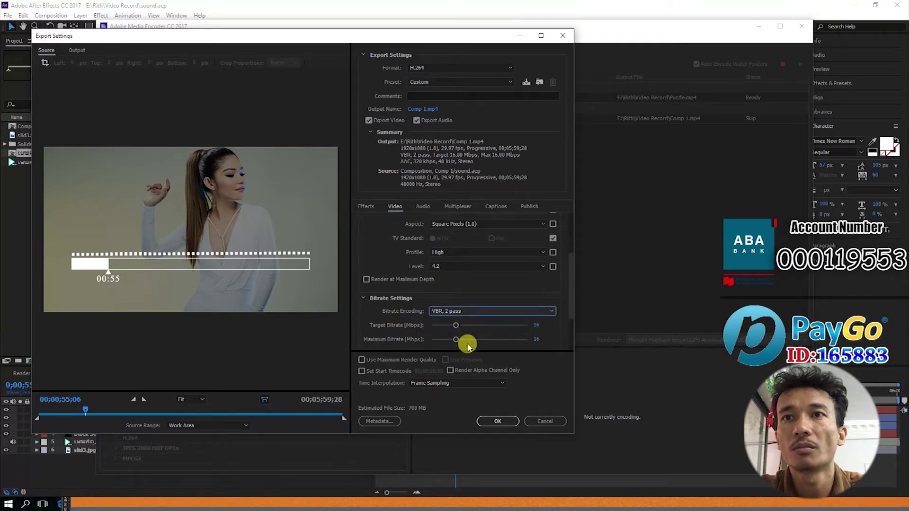
- Set the video target bitrate to 2 Mbps and the maximum bitrate to 5 Mbps
left_click(537, 325)
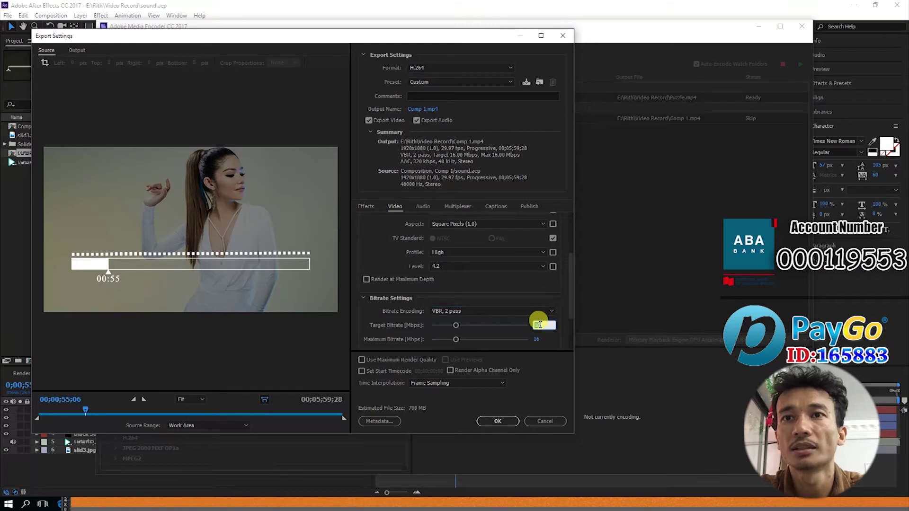
type("2")
left_click(538, 339)
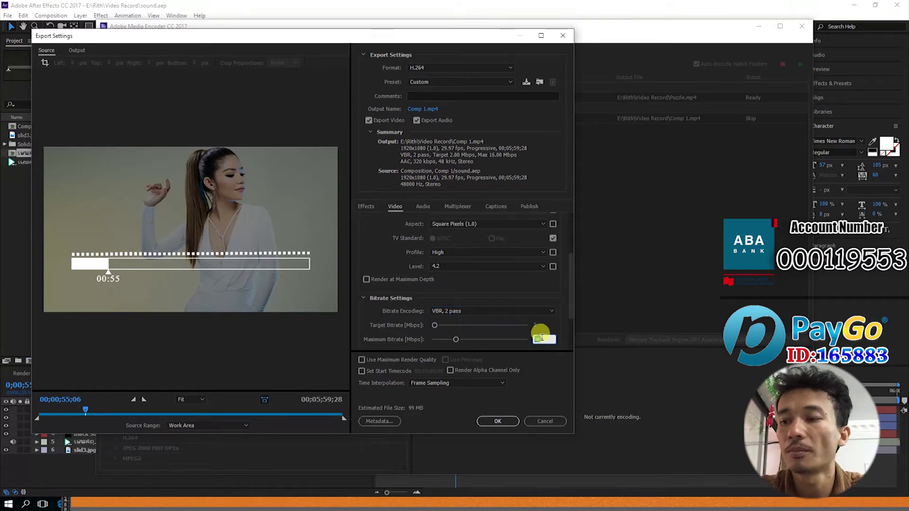
type("5")
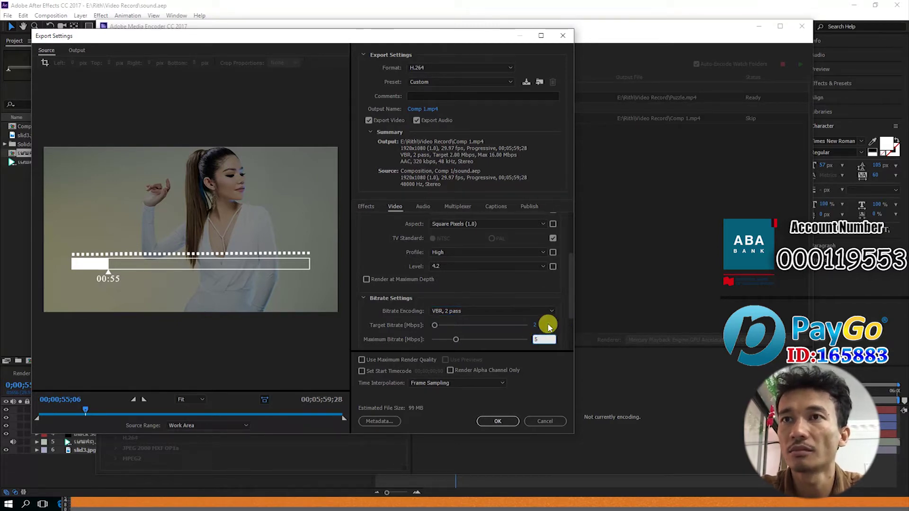
key("Return")
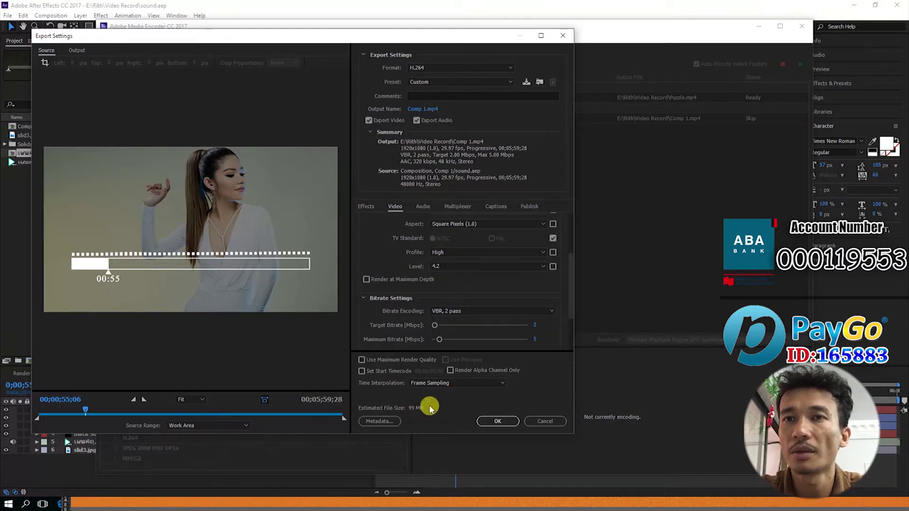
- Set the export's audio sample rate to 44100 Hz and its channels to Mono
left_click(424, 206)
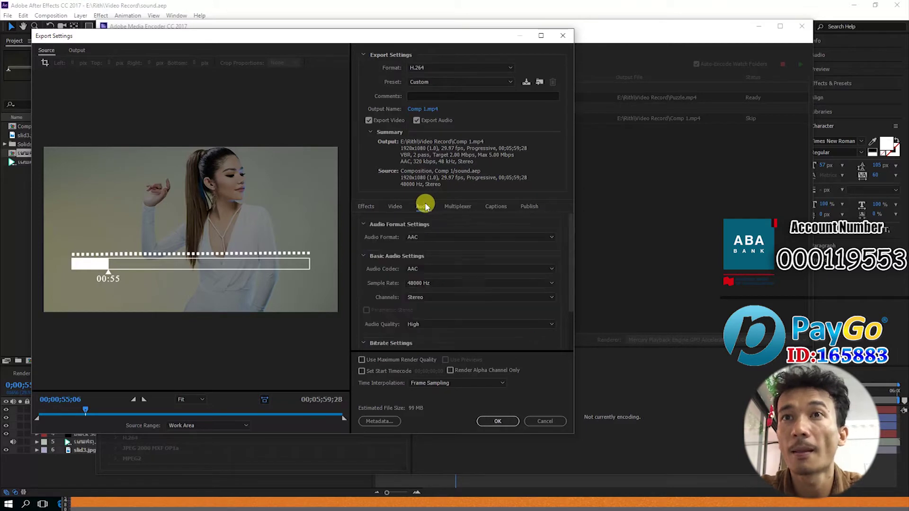
left_click(449, 283)
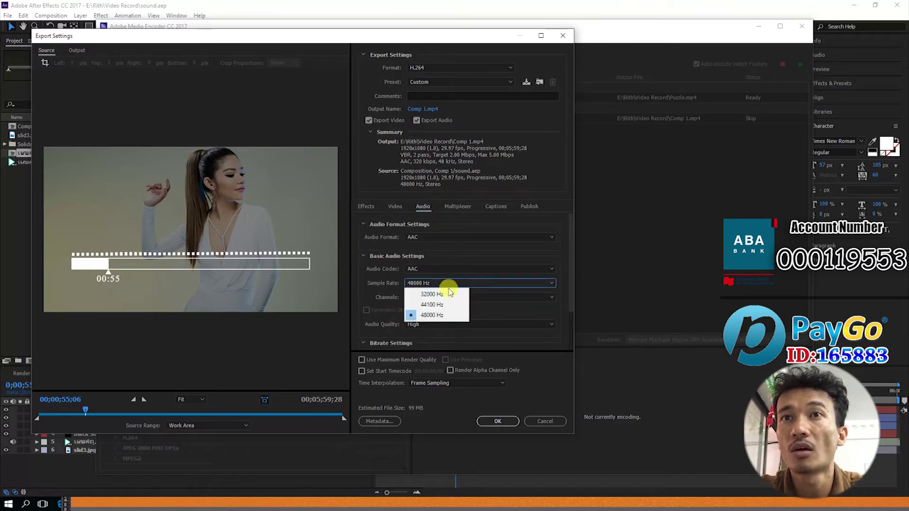
left_click(435, 305)
left_click(441, 297)
left_click(430, 311)
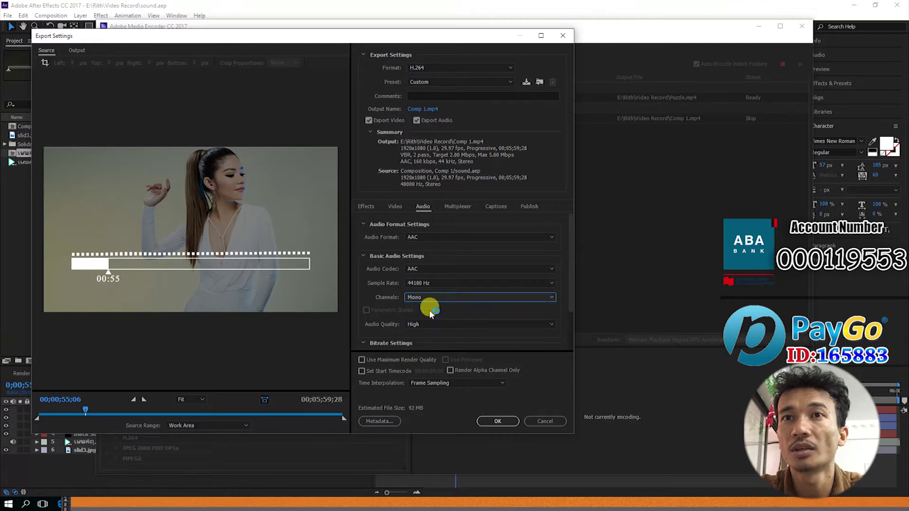
- Set the audio sample rate back to 48000 Hz and review the remaining audio settings
left_click(445, 282)
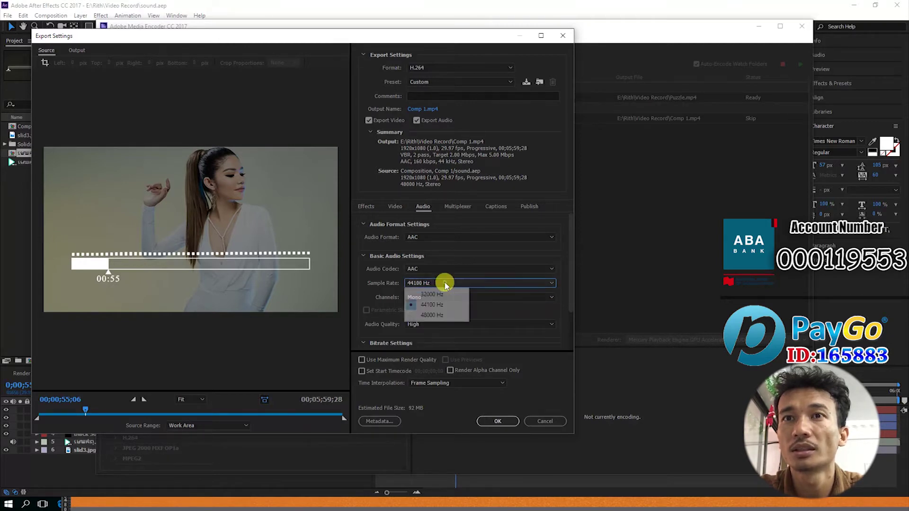
left_click(432, 315)
scroll(568, 326, "down", 2)
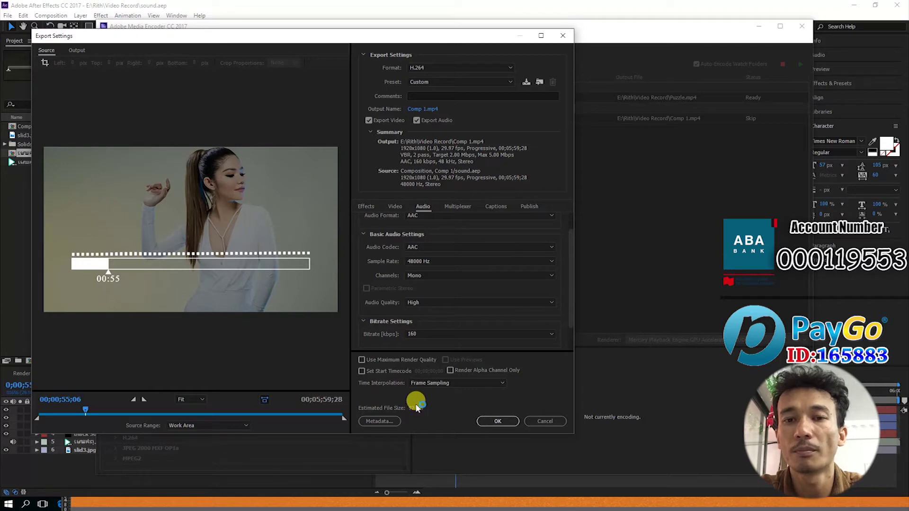
scroll(571, 279, "up", 2)
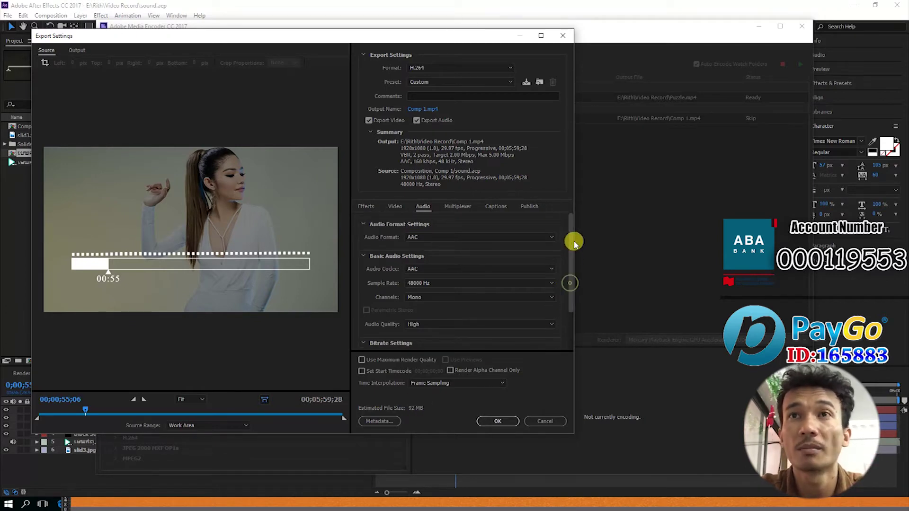
- Start saving the export settings as a preset and name it "small size Reader YouTube 1080p HD"
left_click(529, 84)
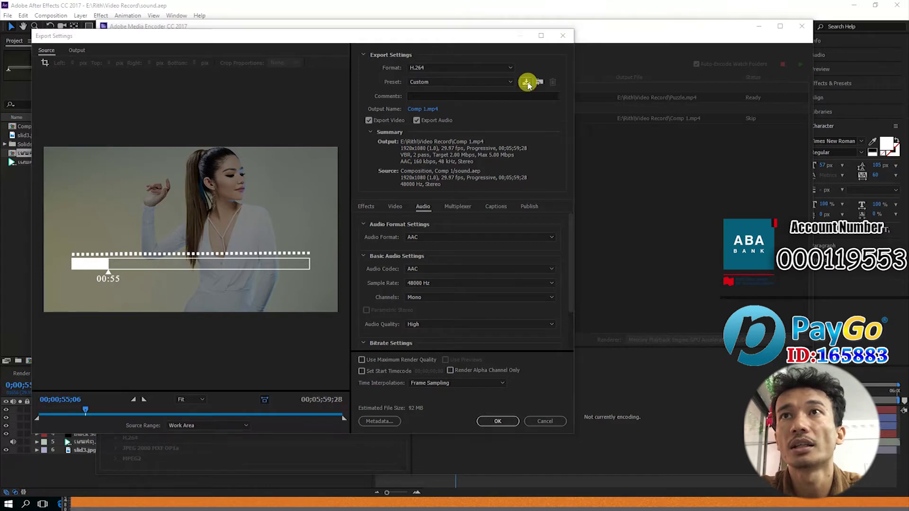
key("Home")
key("Delete")
key("Delete")
key("Delete")
key("Delete")
key("Delete")
key("Delete")
key("Delete")
key("Delete")
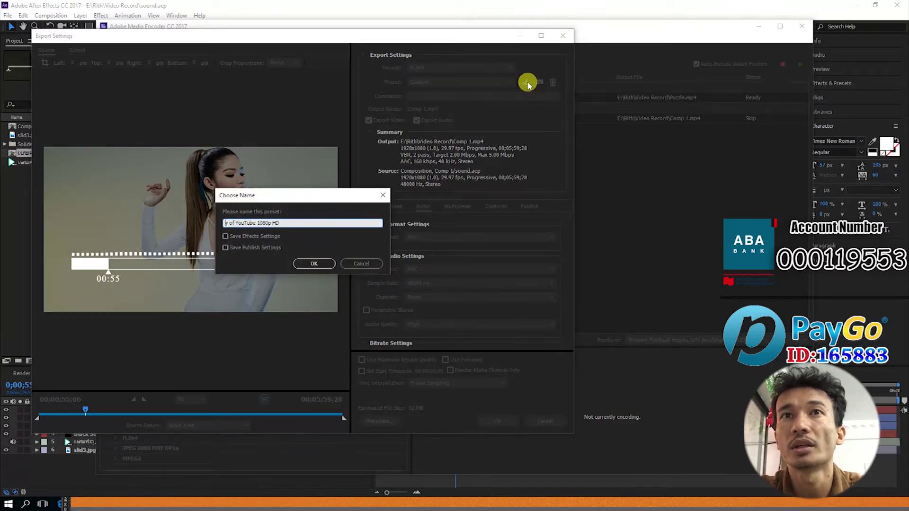
type("s")
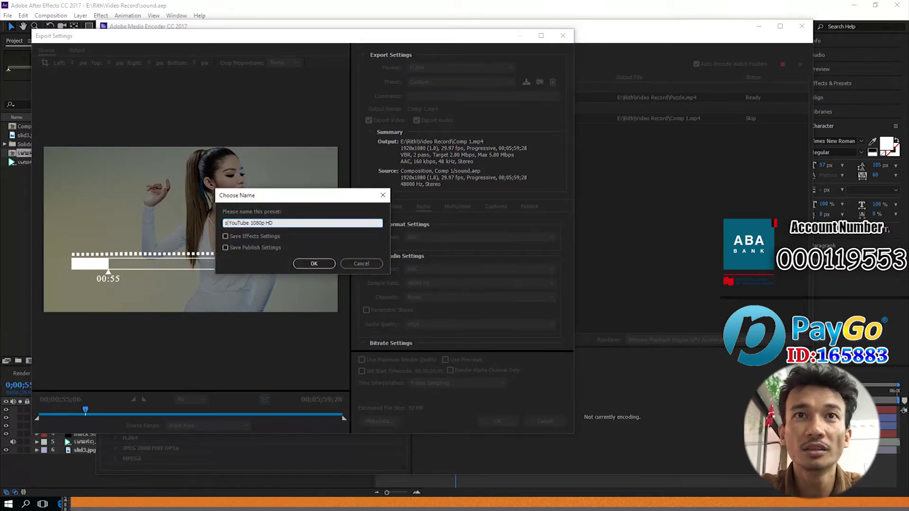
type("mal")
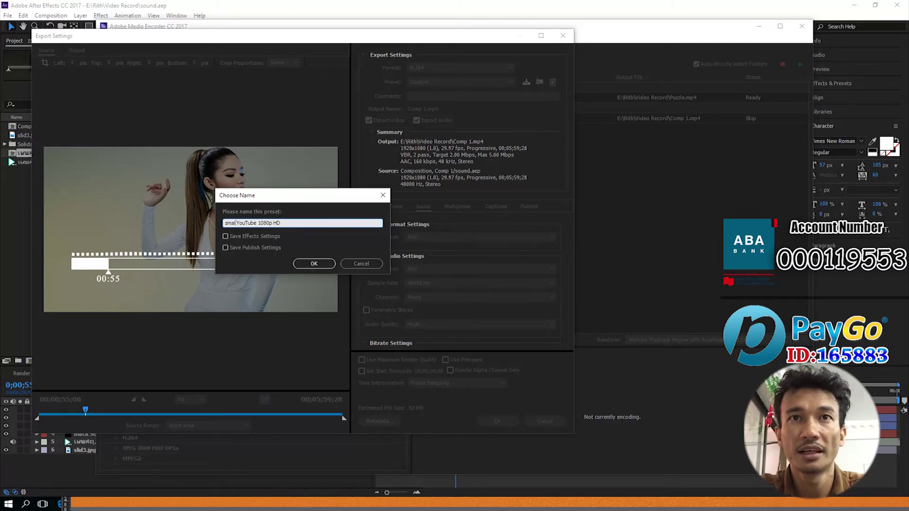
key("BackSpace")
key("BackSpace")
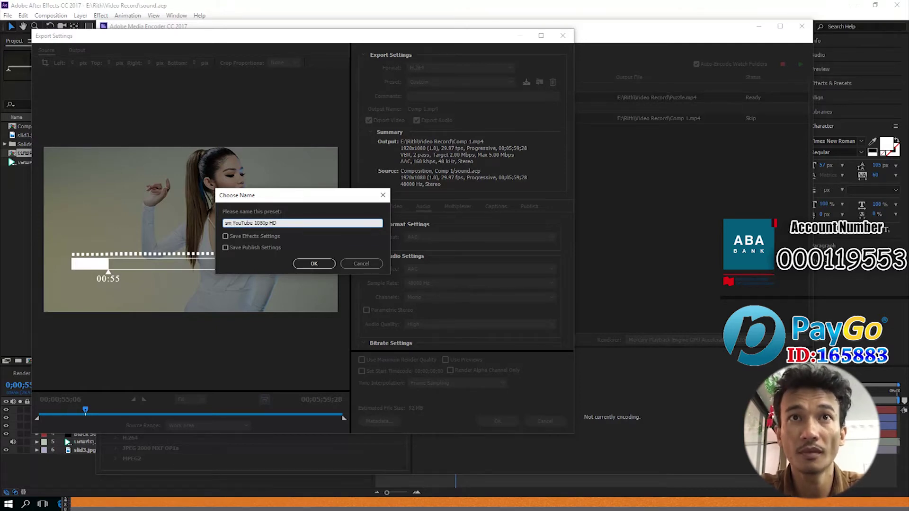
type("all z")
key("BackSpace")
type("sine")
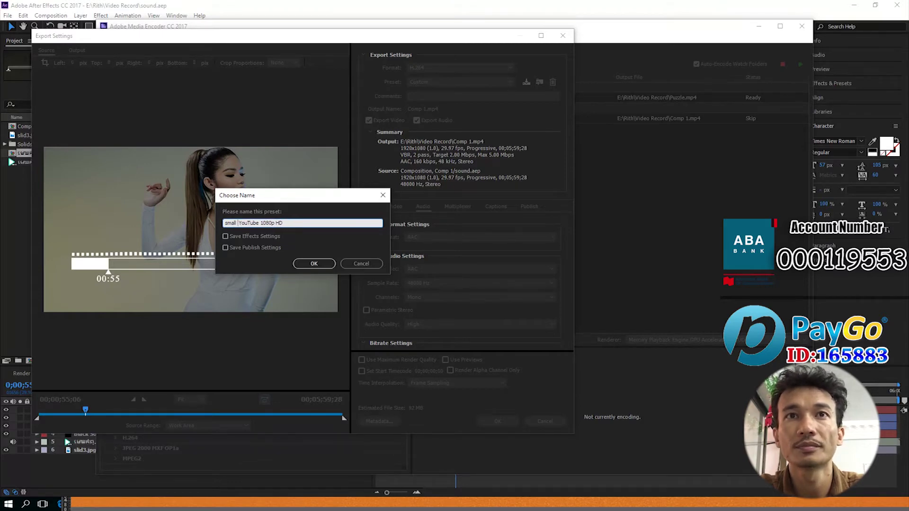
key("BackSpace")
key("BackSpace")
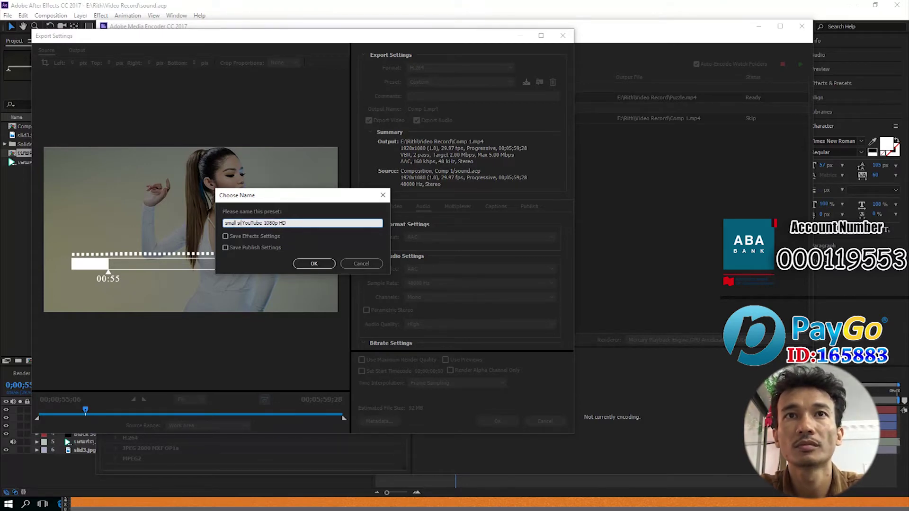
type("ze Reader")
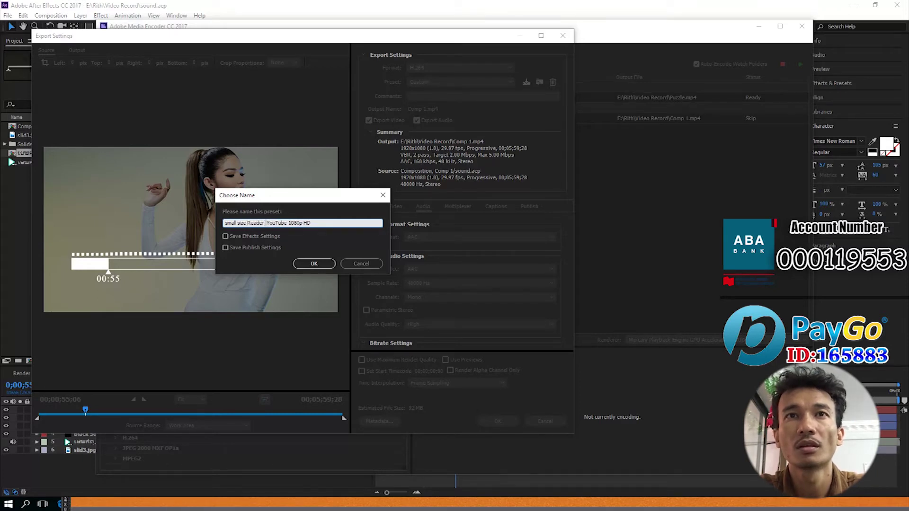
- Include the effects settings and publish settings in the new preset and save it
left_click(272, 240)
left_click(268, 248)
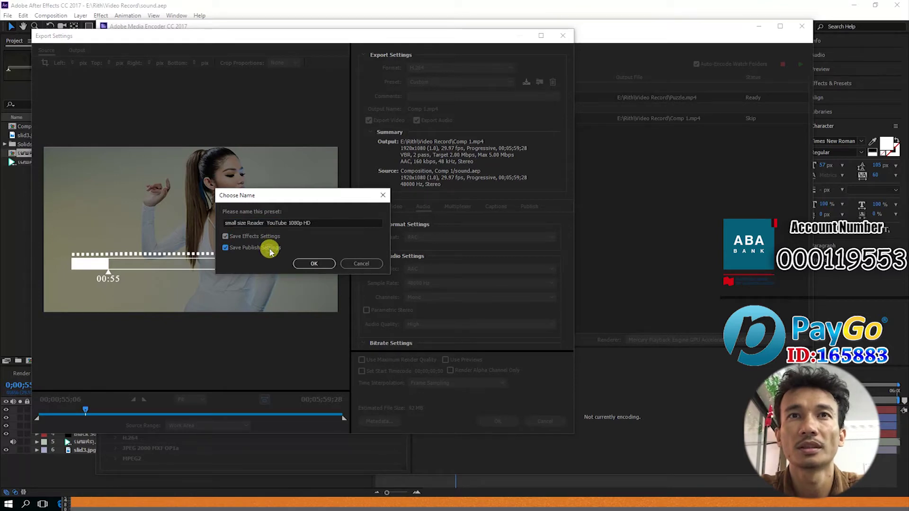
left_click(313, 263)
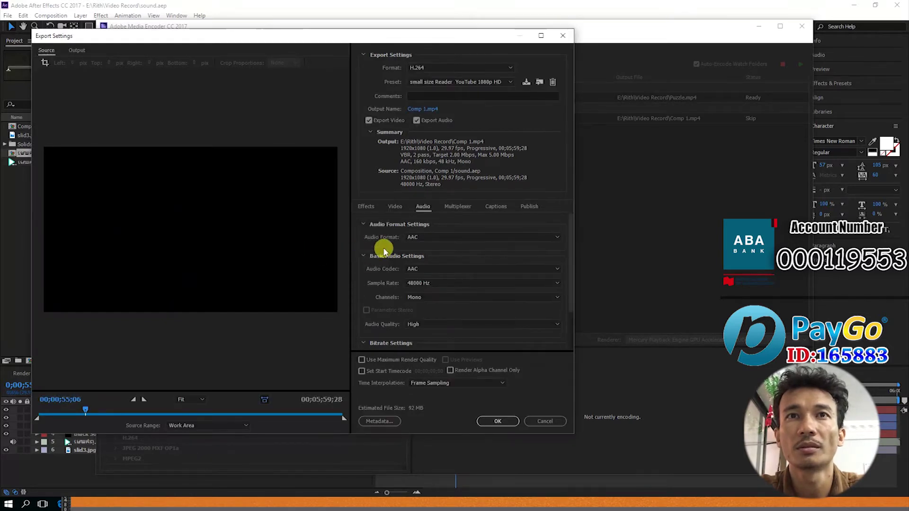
- Try the Samil Size YouTube 1080p HD preset, reselect small size Reader YouTube 1080p HD, and apply the export settings to Comp 1
left_click(513, 83)
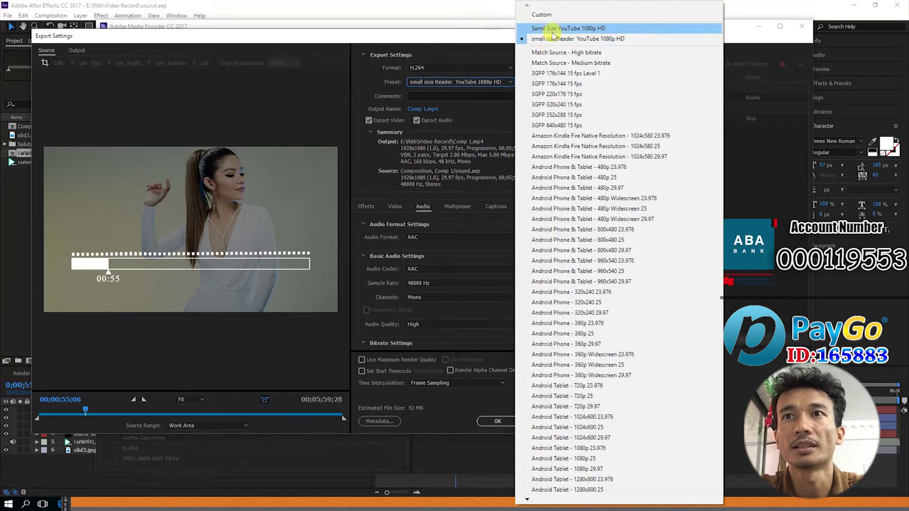
left_click(547, 28)
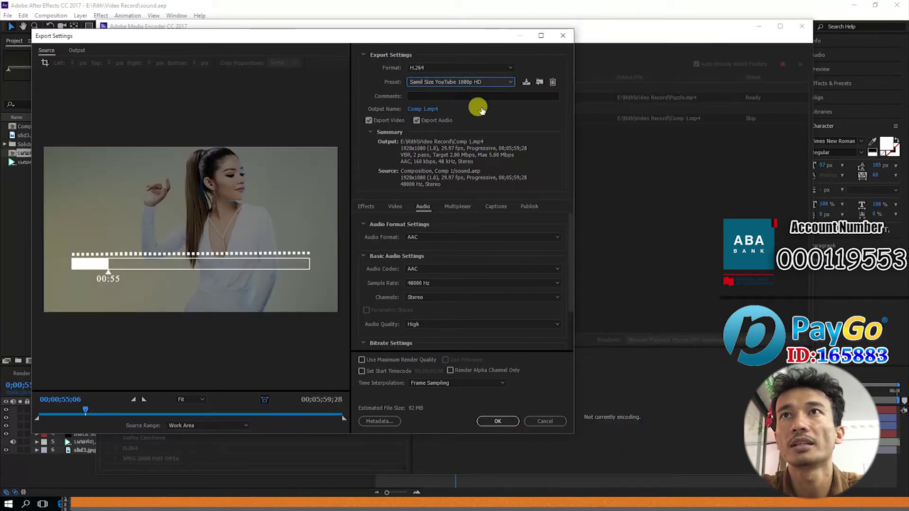
left_click(509, 85)
left_click(562, 39)
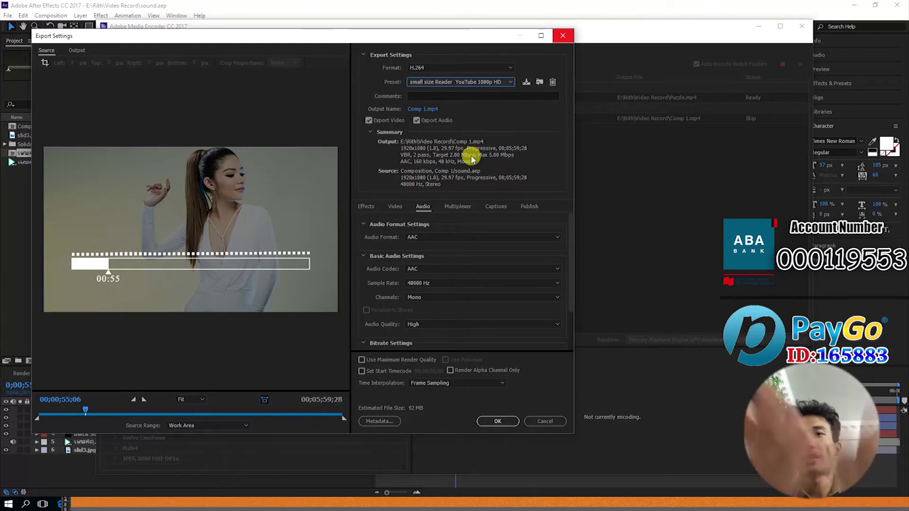
left_click(498, 421)
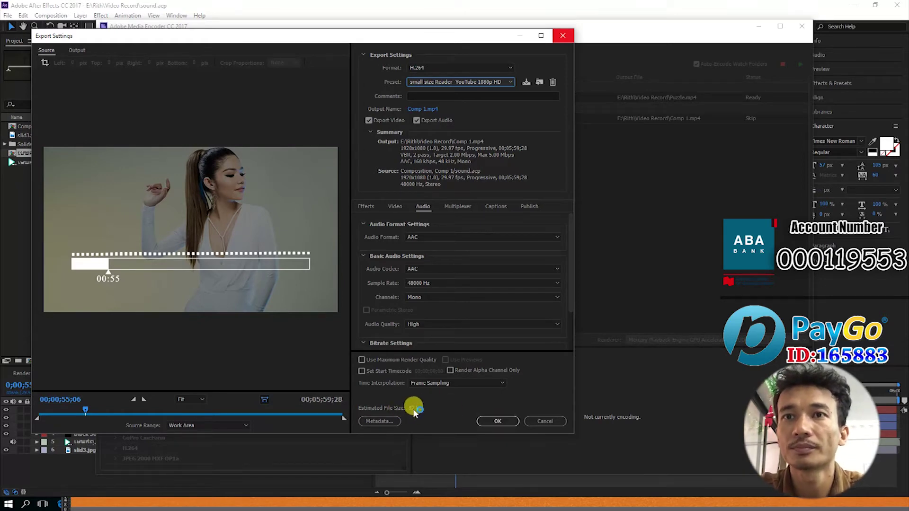
left_click(498, 421)
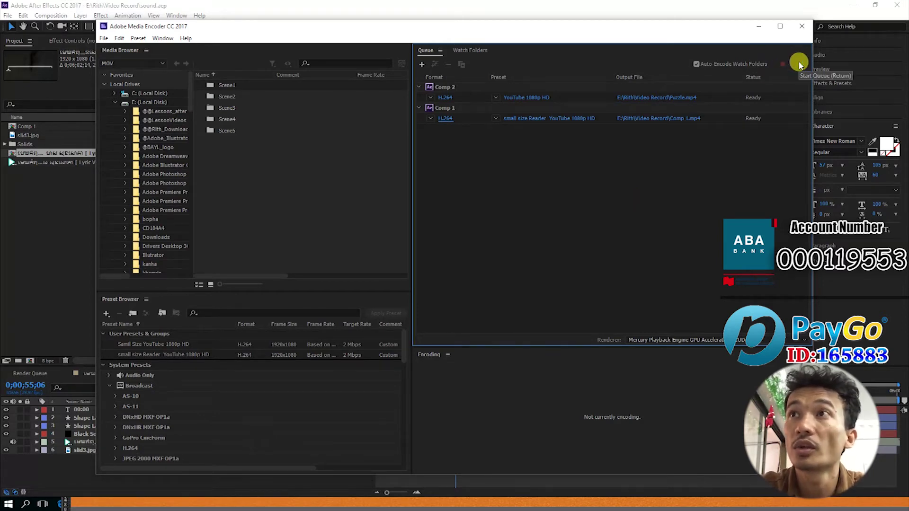
- Remove Comp 2 from the encoding queue and start encoding Comp 1
left_click(777, 100)
key("Delete")
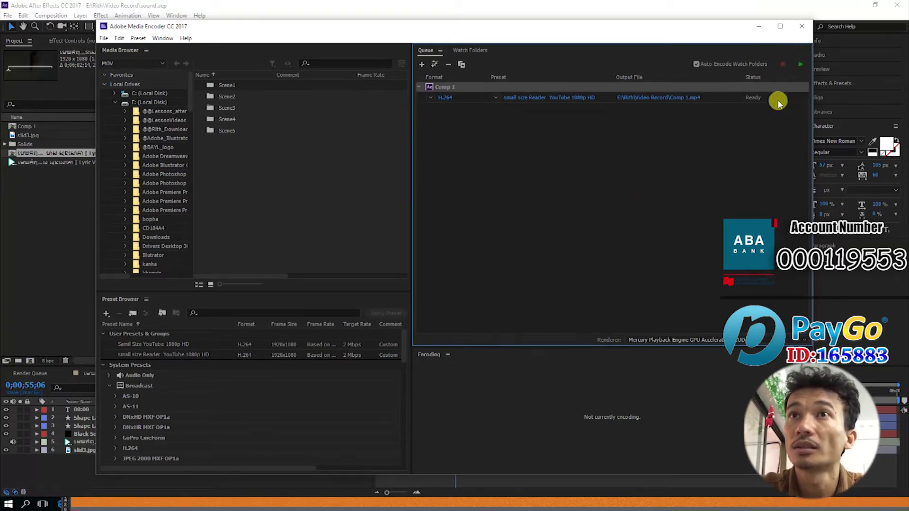
left_click(800, 64)
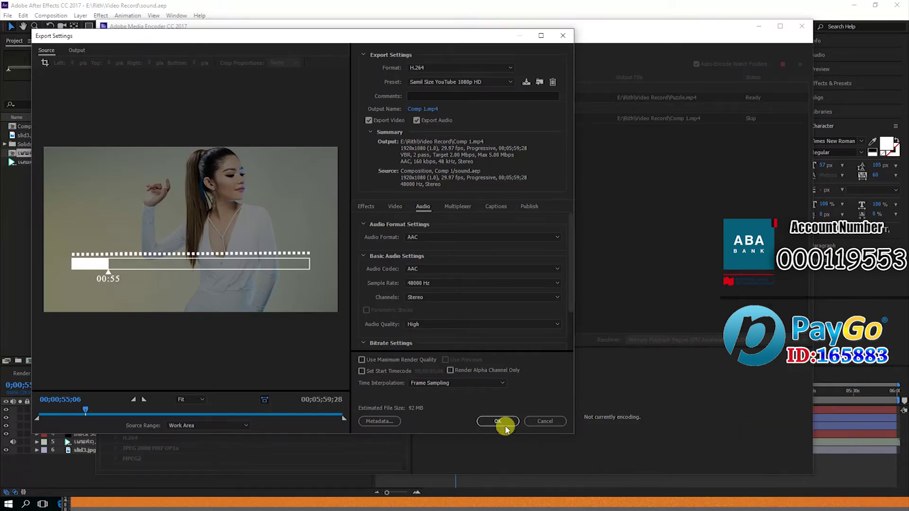
left_click(537, 421)
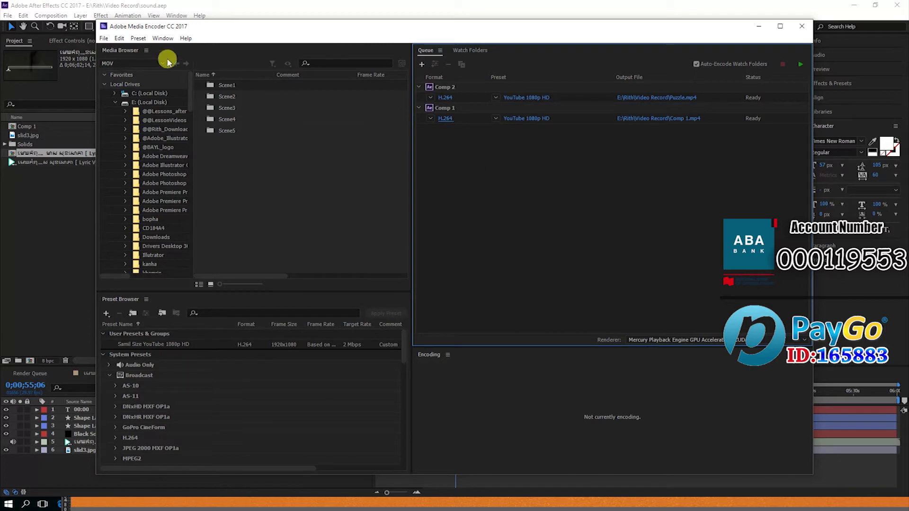
left_click(104, 38)
left_click(128, 52)
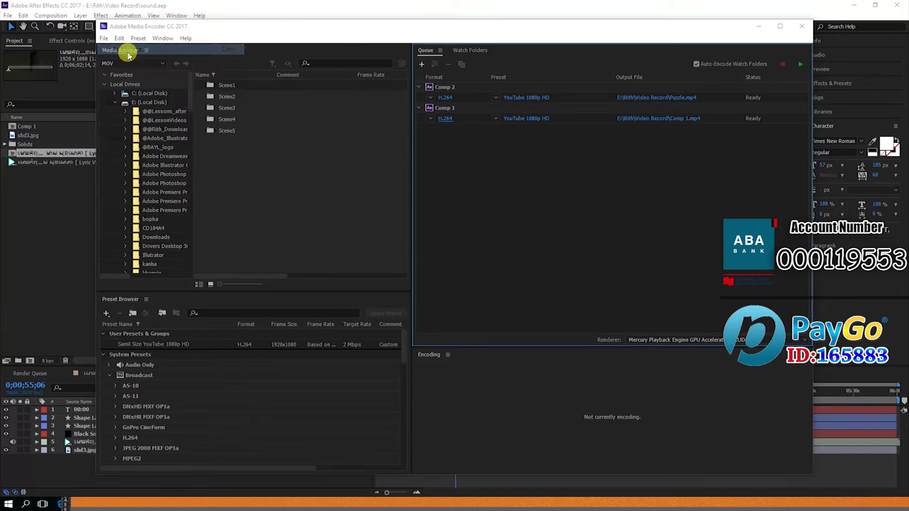
scroll(347, 167, "down", 3)
scroll(347, 166, "down", 5)
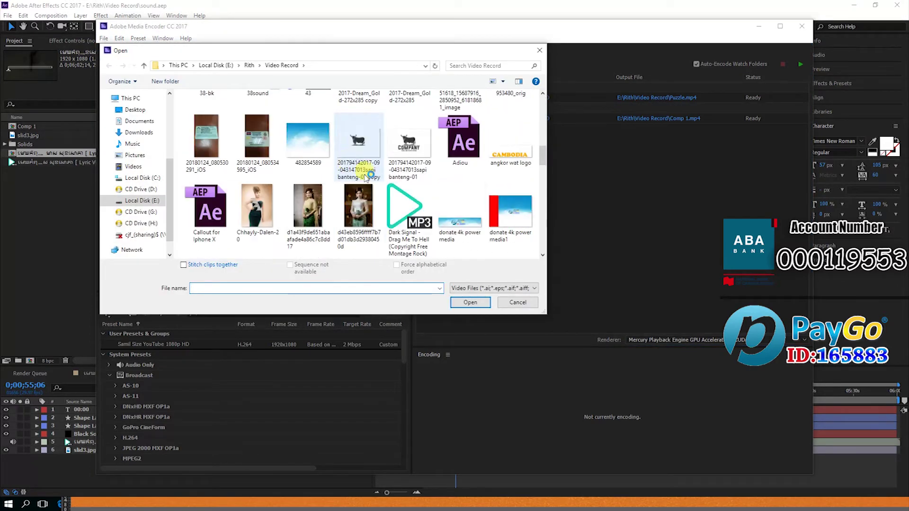
scroll(407, 204, "down", 10)
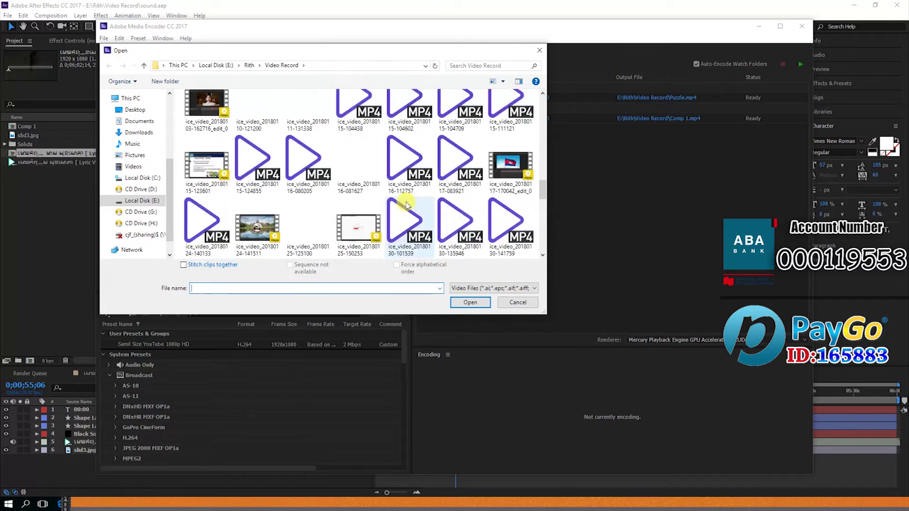
scroll(406, 205, "down", 3)
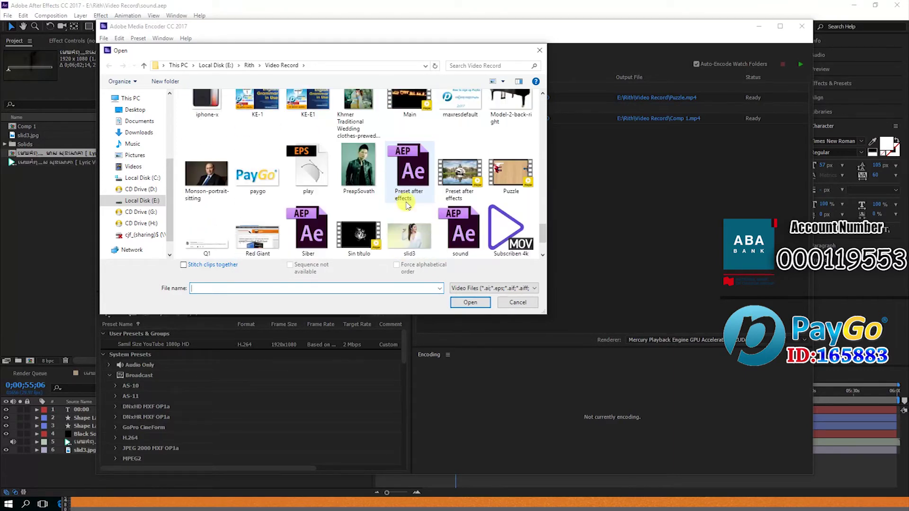
left_click(465, 159)
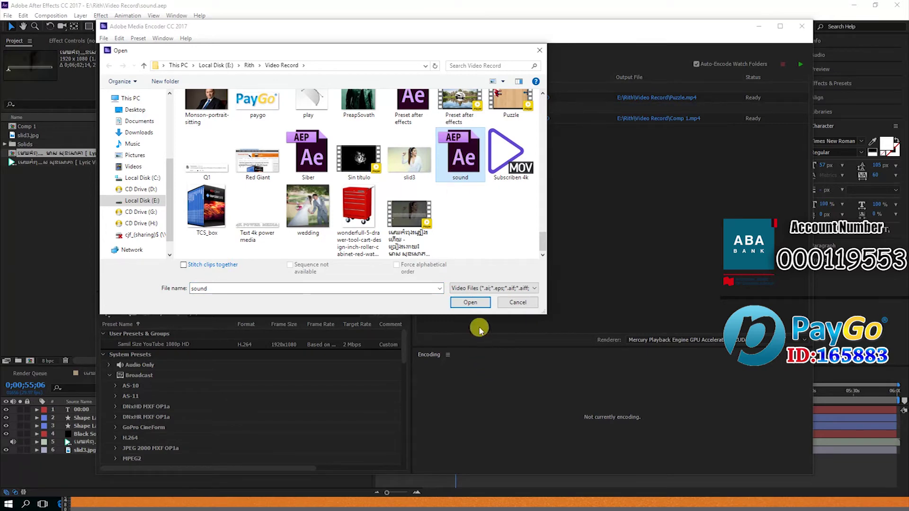
left_click(508, 307)
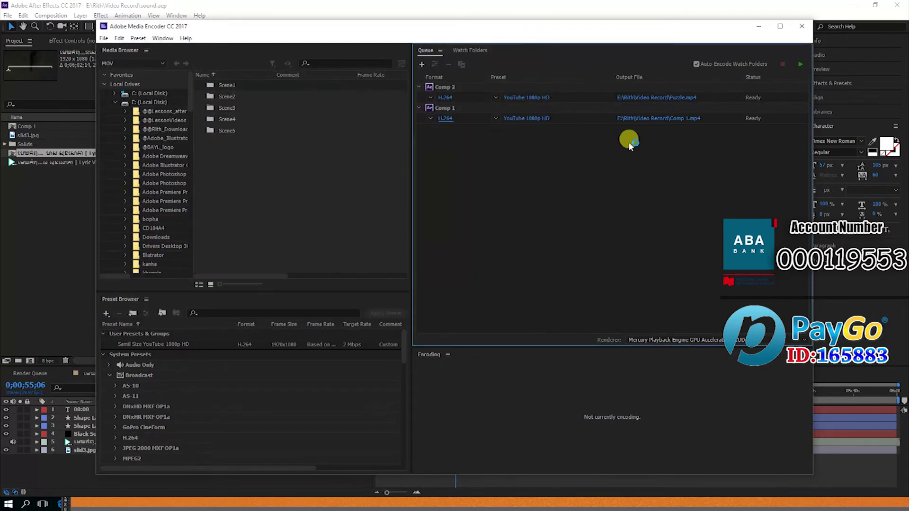
- In Comp 1's export settings, set bitrate encoding to VBR, 2 pass with a 2 Mbps target and 5 Mbps maximum
left_click(444, 119)
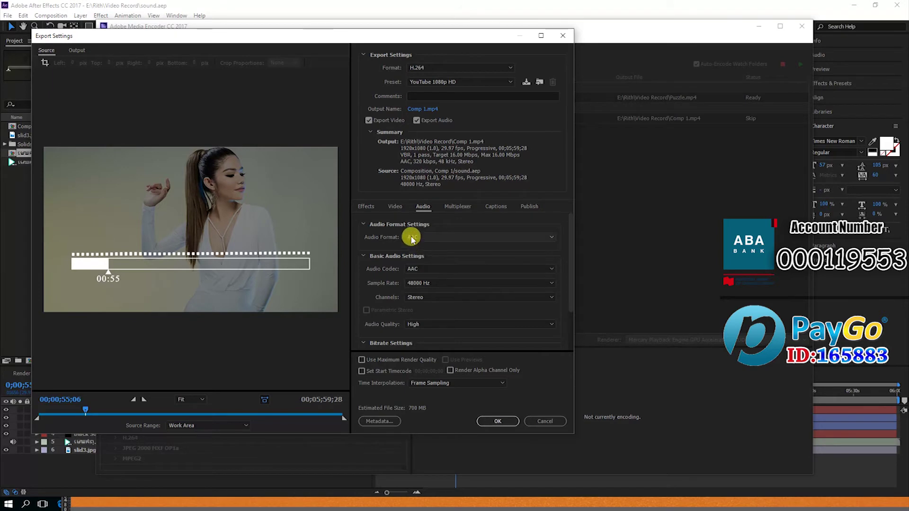
left_click(396, 207)
scroll(487, 253, "down", 3)
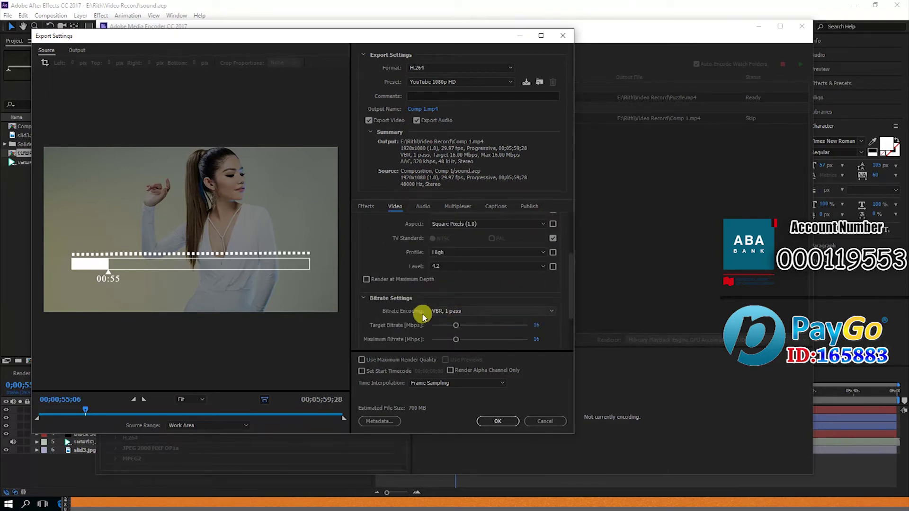
left_click(479, 311)
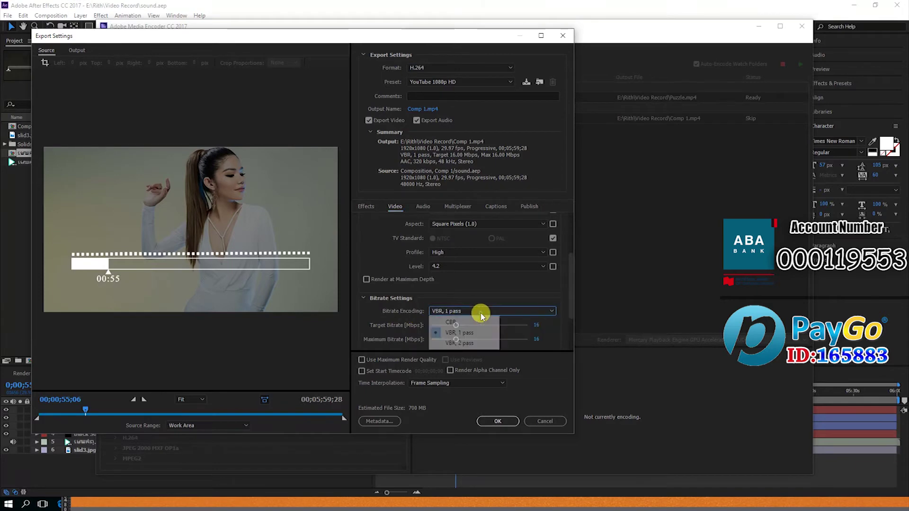
left_click(464, 343)
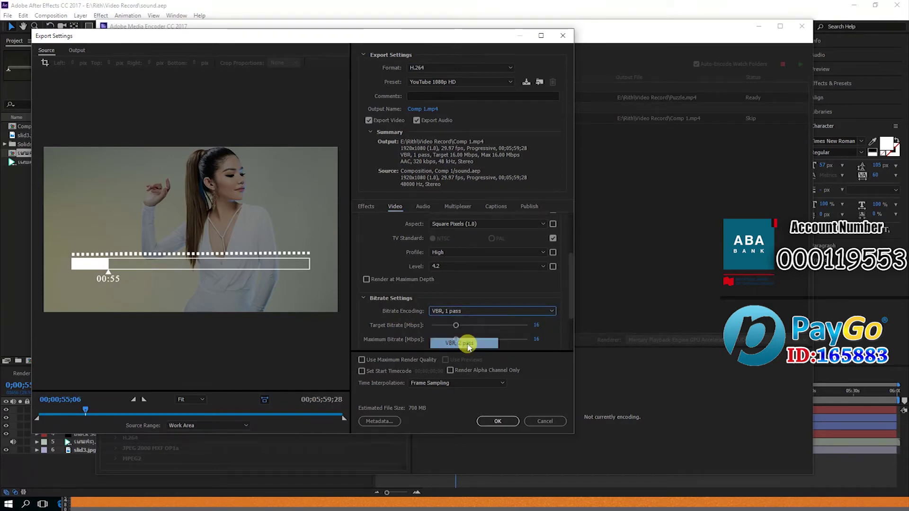
left_click(537, 325)
type("2")
key("Tab")
type("5")
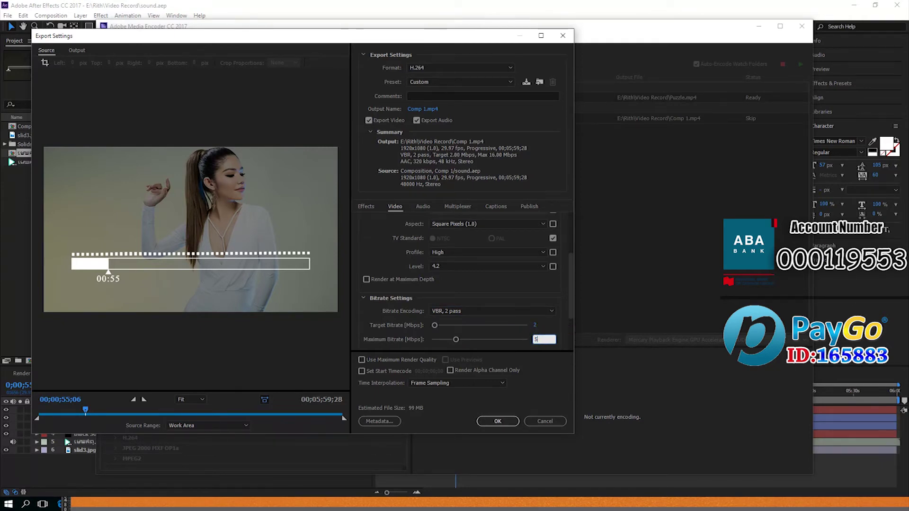
key("Tab")
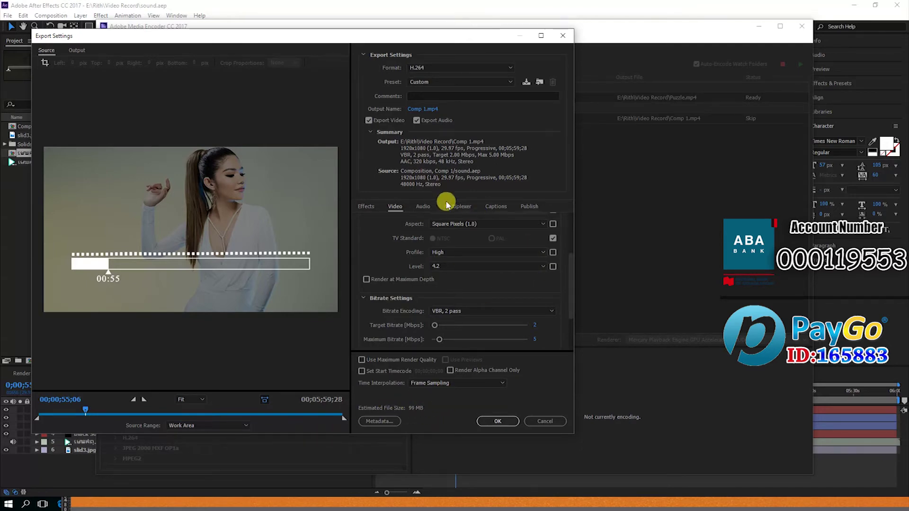
- Set the audio sample rate to 44100 Hz and the channels to Mono
left_click(422, 206)
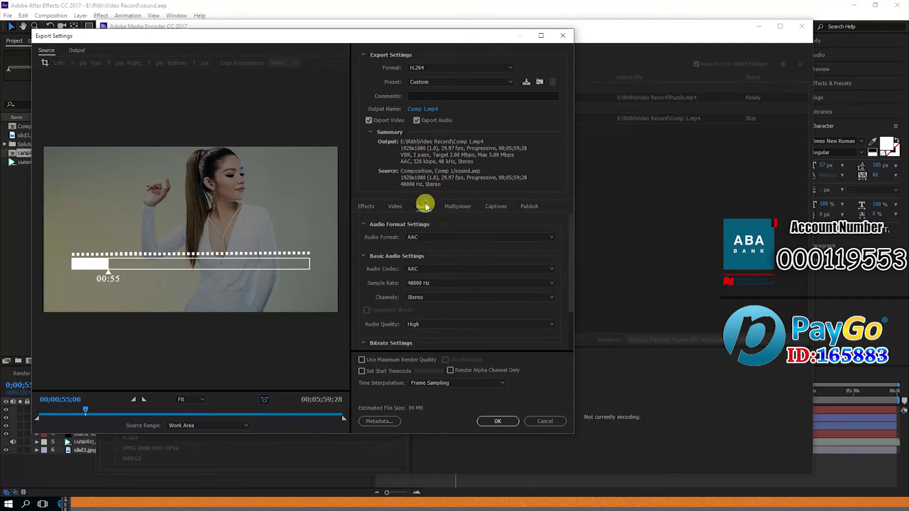
left_click(448, 283)
left_click(448, 306)
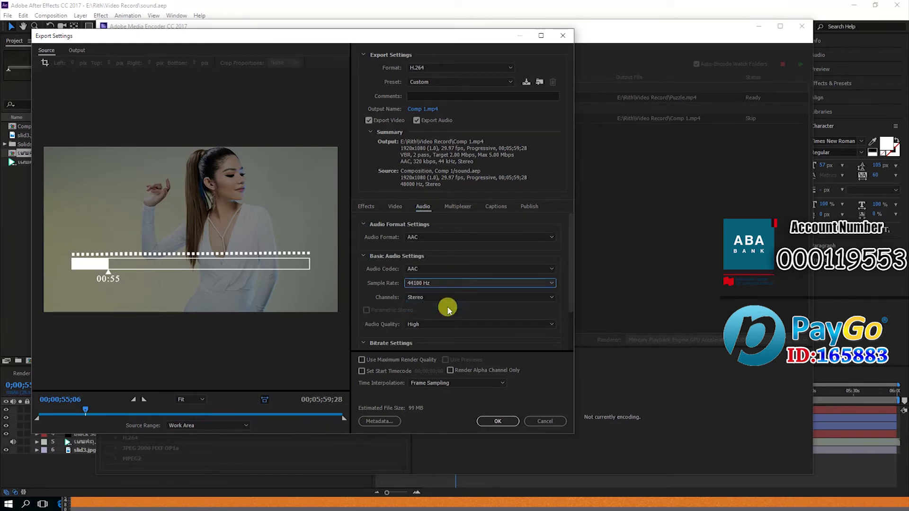
left_click(443, 297)
left_click(429, 309)
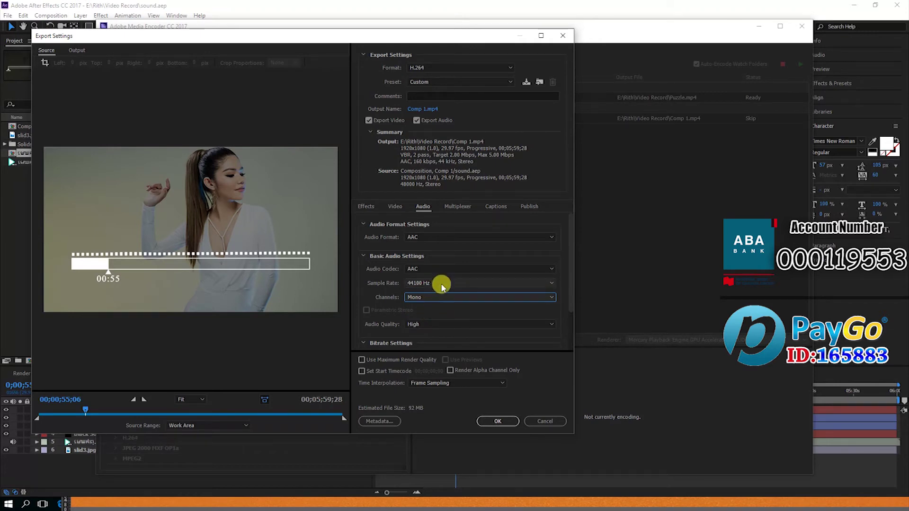
- Set the audio sample rate back to 48000 Hz and review the audio bitrate settings
left_click(444, 283)
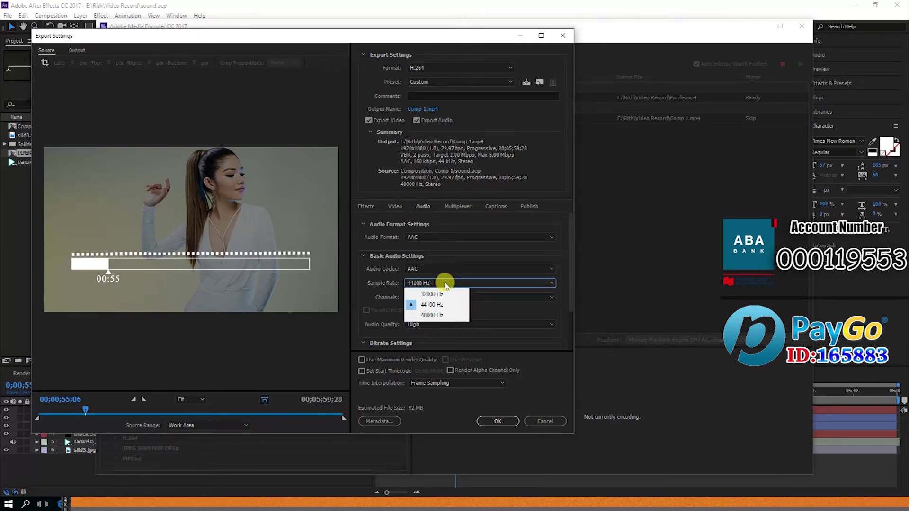
left_click(432, 315)
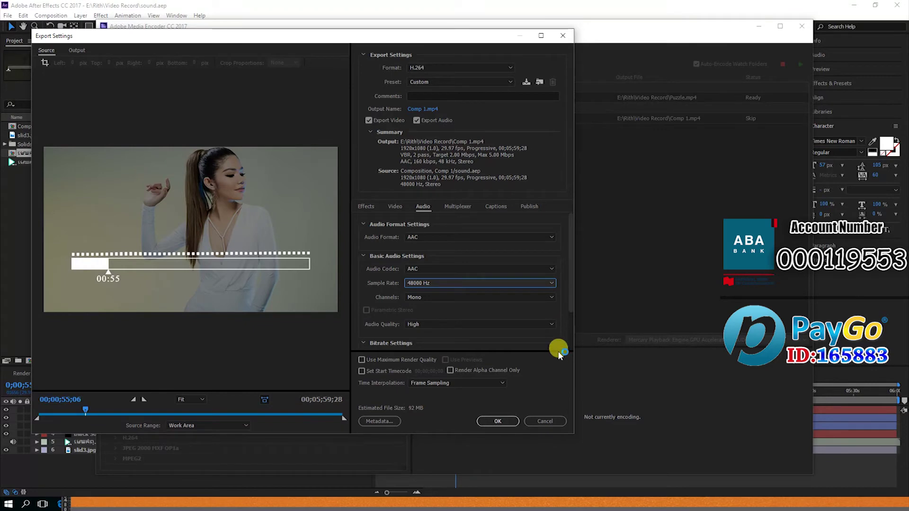
left_click_drag(570, 308, 570, 319)
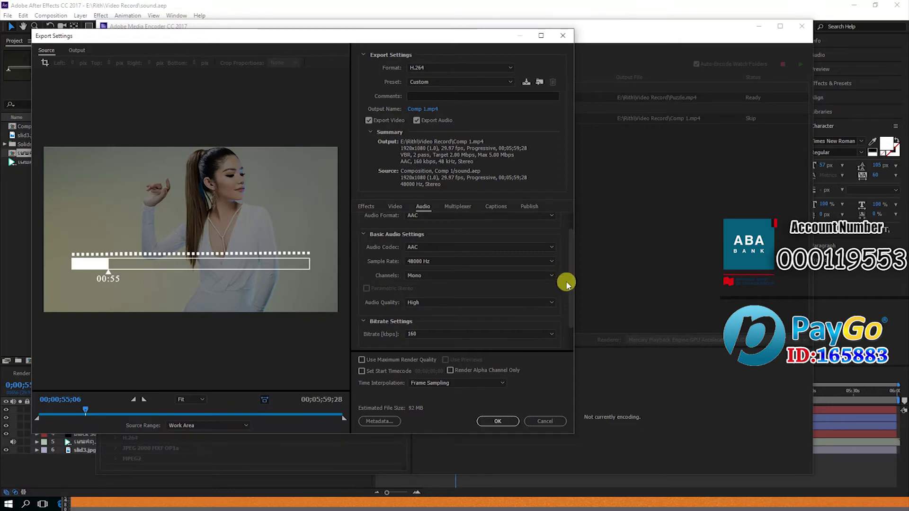
left_click_drag(571, 279, 571, 240)
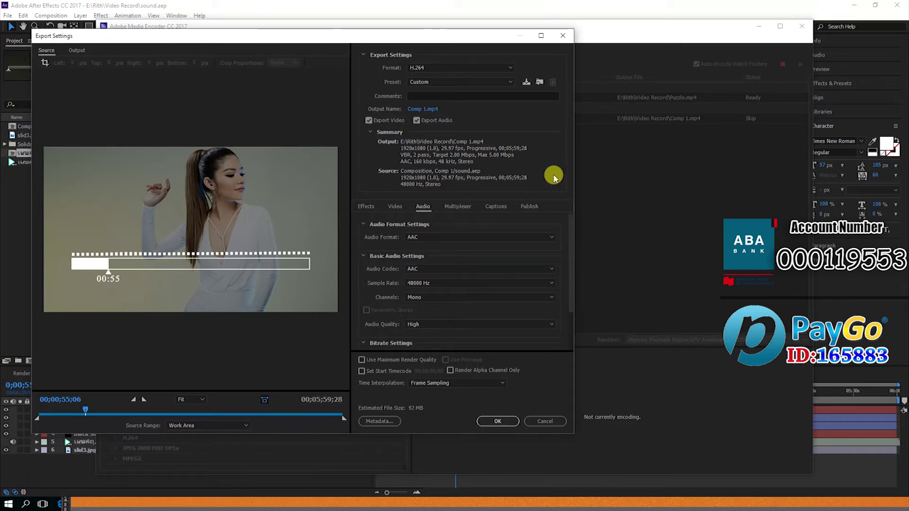
- Start saving the export settings as a preset and name it "small size Reader YouTube 1080p HD"
left_click(527, 83)
key("Home")
key("Delete")
key("Delete")
key("Delete")
key("Delete")
key("Delete")
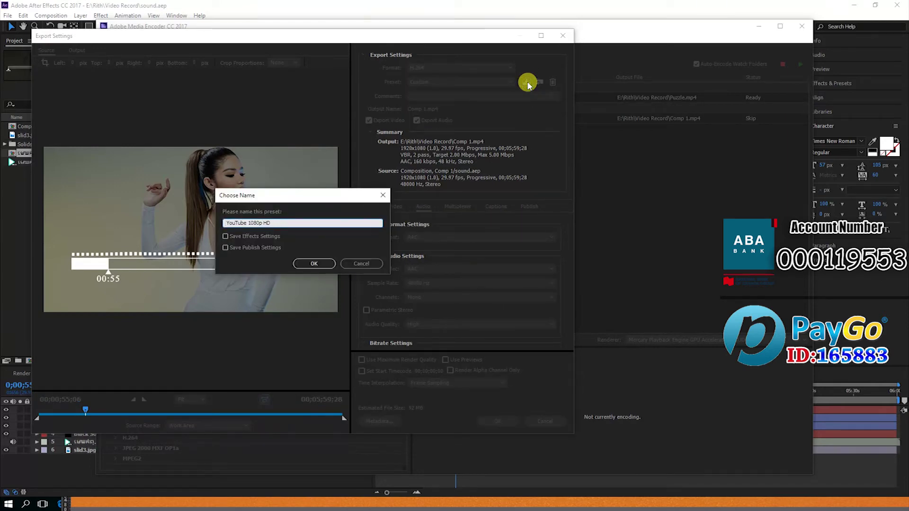
type("small zs")
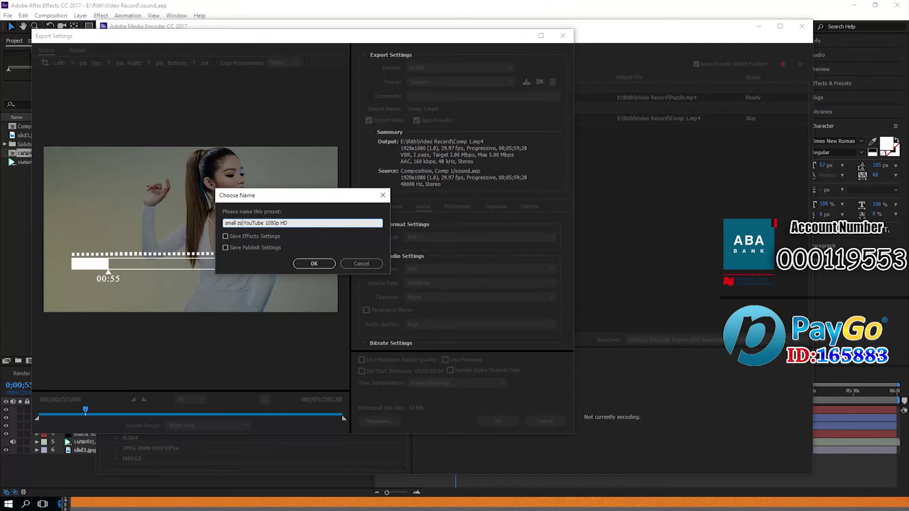
key("BackSpace")
key("BackSpace")
key("BackSpace")
type("ze Reader")
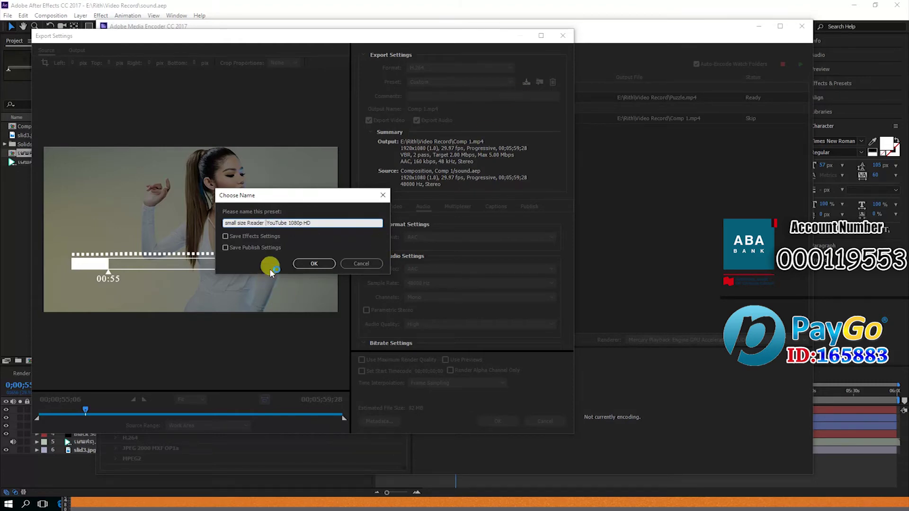
- Include the effects settings and publish settings in the new preset and save it
left_click(271, 239)
left_click(271, 239)
left_click(268, 247)
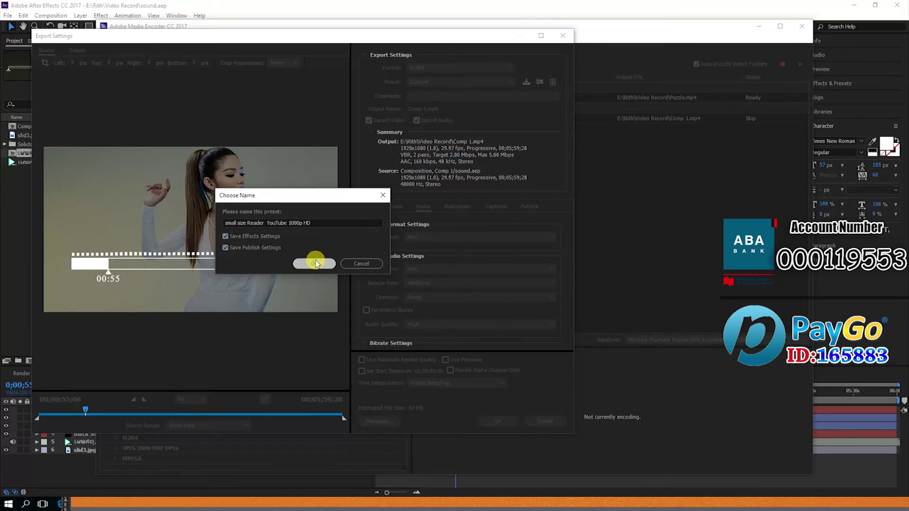
left_click(314, 264)
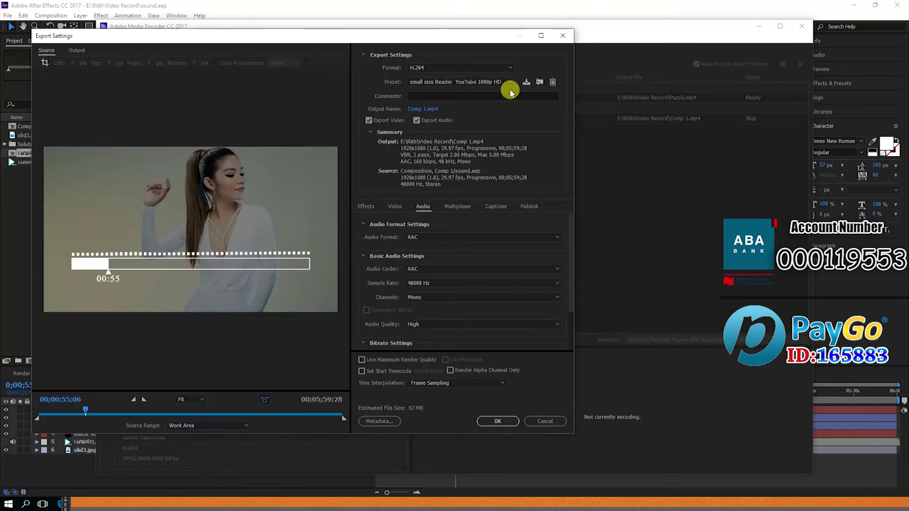
- Try the Samil Size YouTube 1080p HD preset, reselect small size Reader YouTube 1080p HD, and apply the export settings to Comp 1
left_click(511, 81)
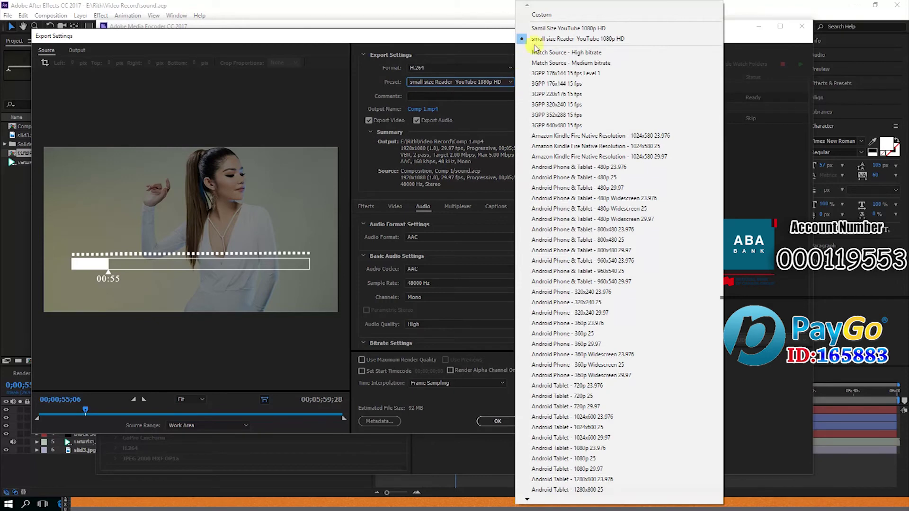
left_click(550, 28)
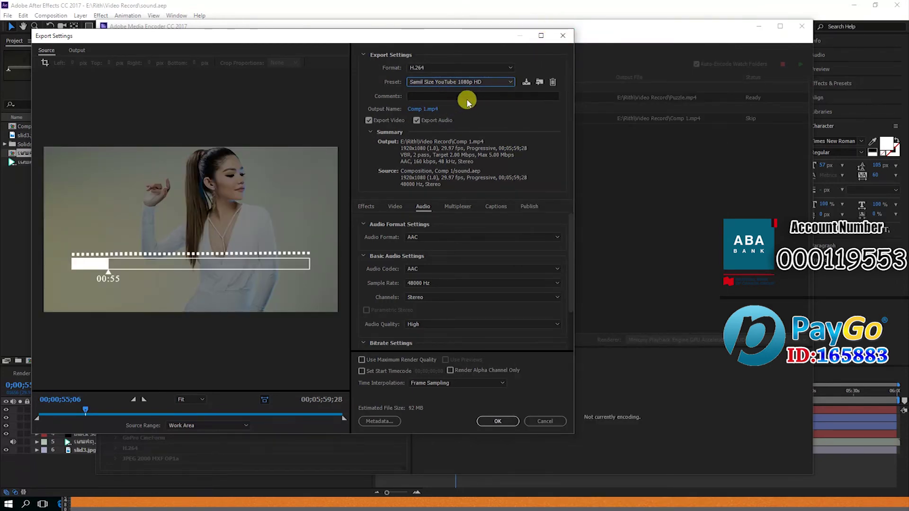
left_click(510, 82)
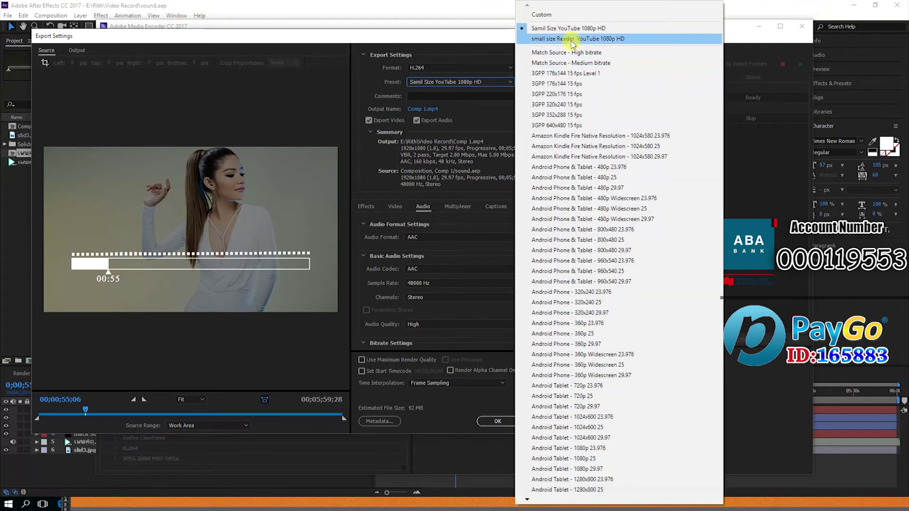
left_click(573, 38)
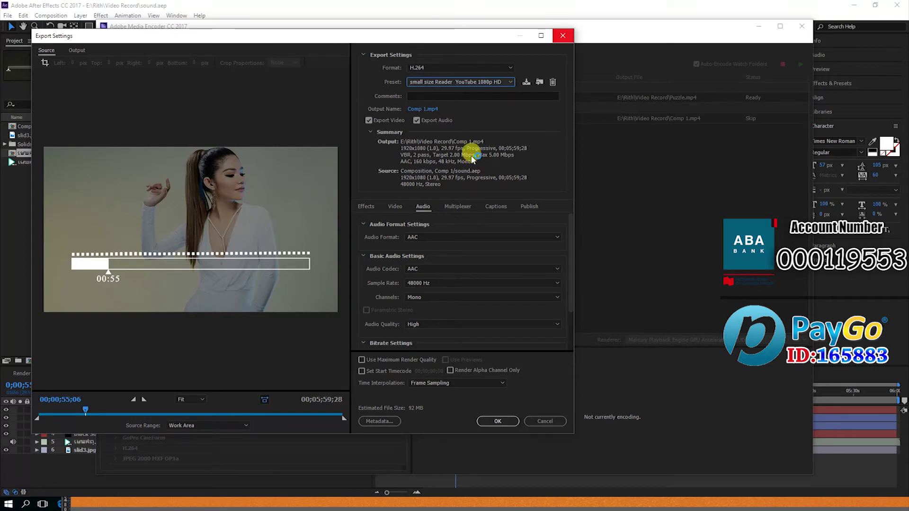
left_click(499, 421)
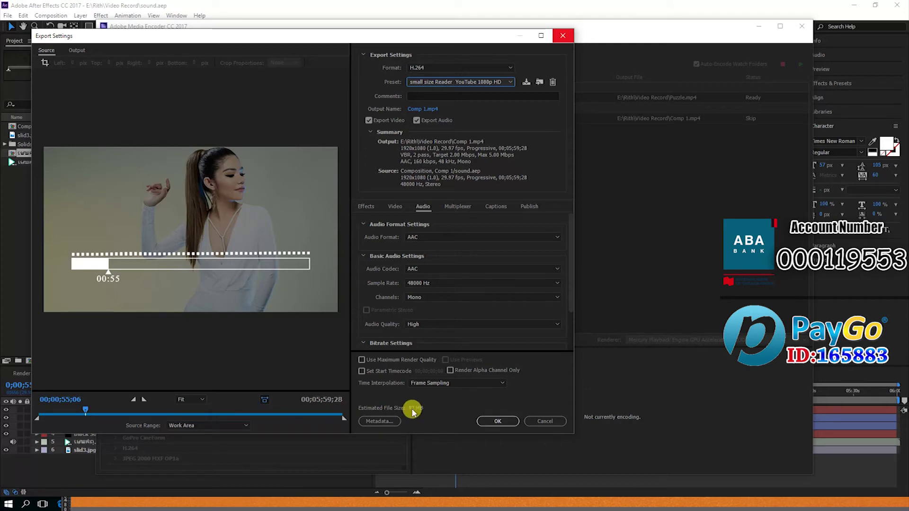
left_click(497, 422)
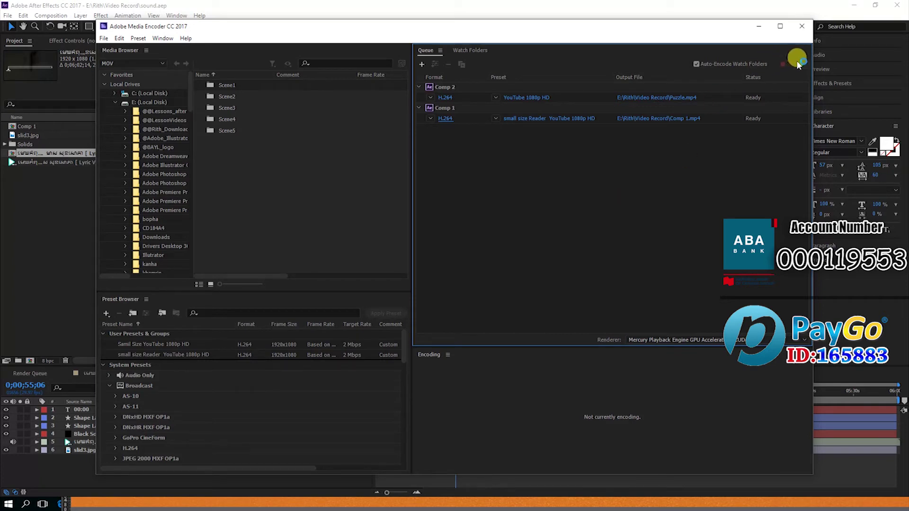
- Delete the Comp 2 output from the queue and start the queue to render Comp 1
left_click(778, 100)
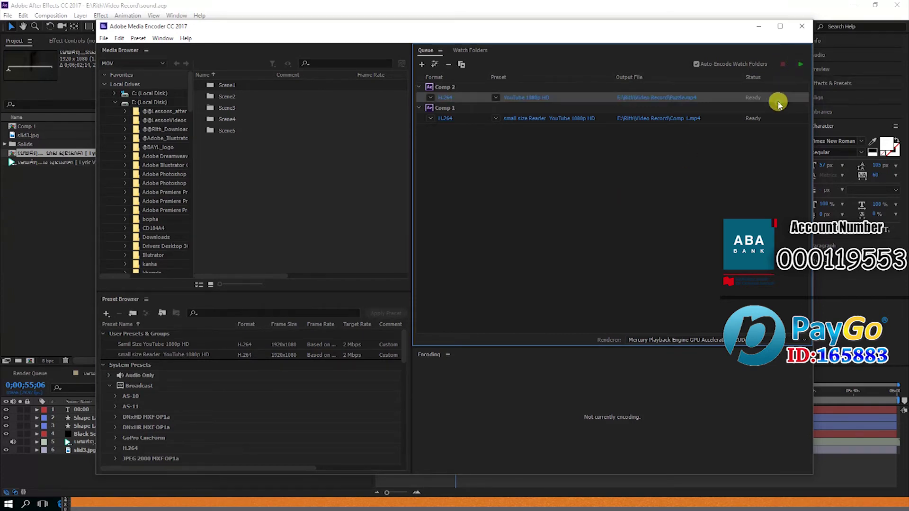
key("Delete")
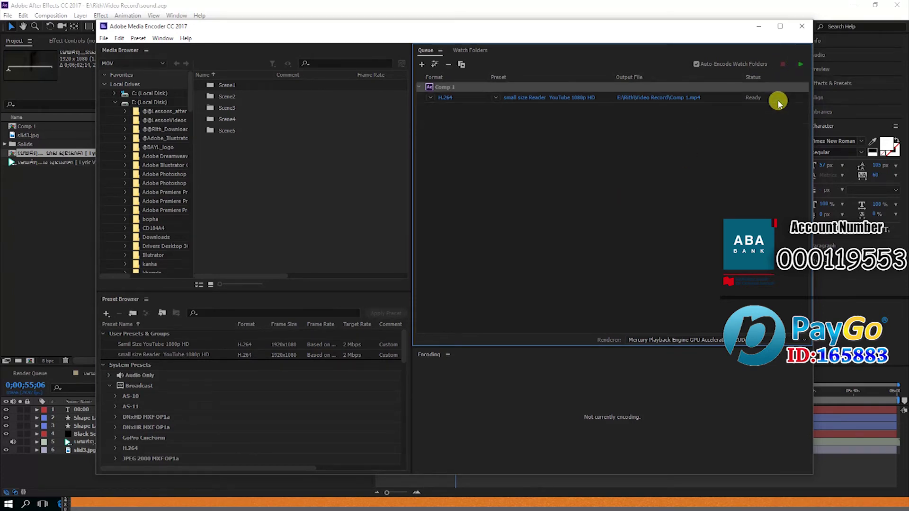
left_click(800, 64)
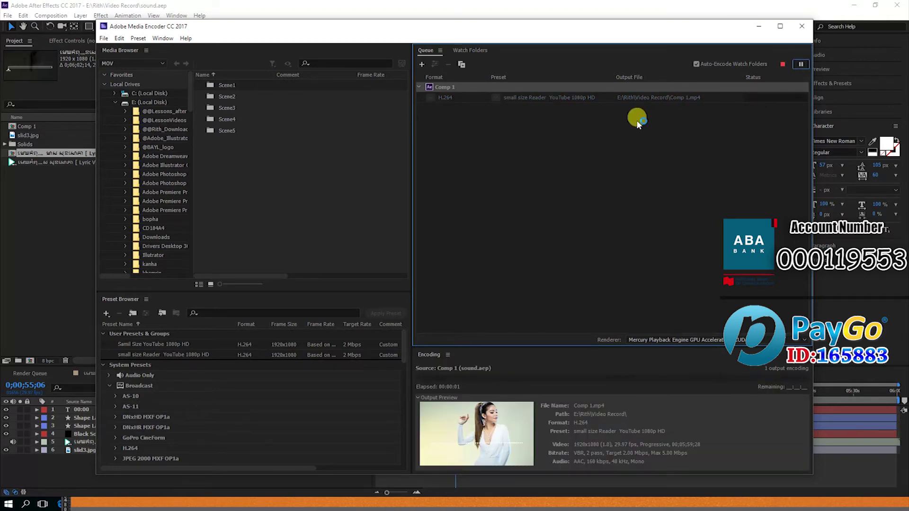